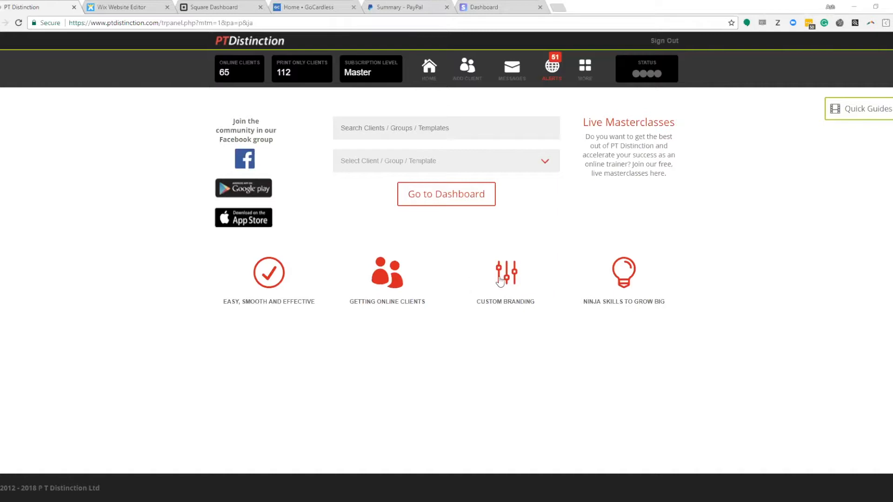
Open Pre-loaded Client Accounts and start a new package named "test package"
left_click(585, 65)
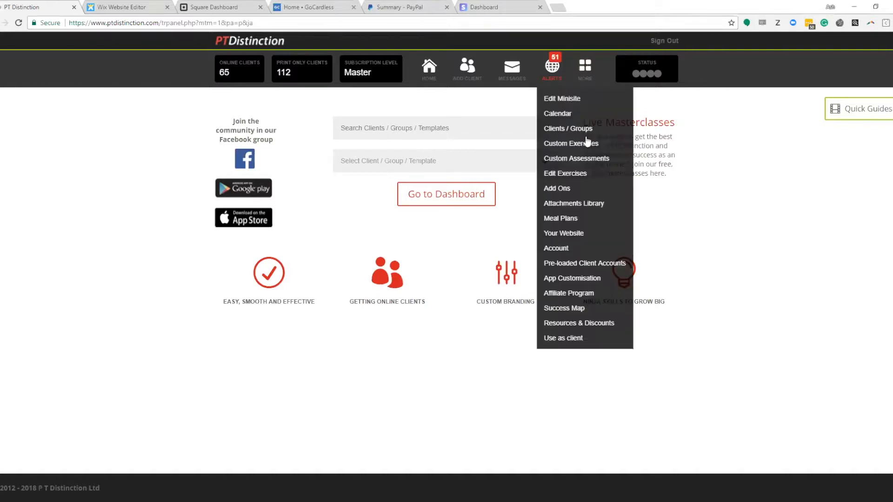
left_click(584, 265)
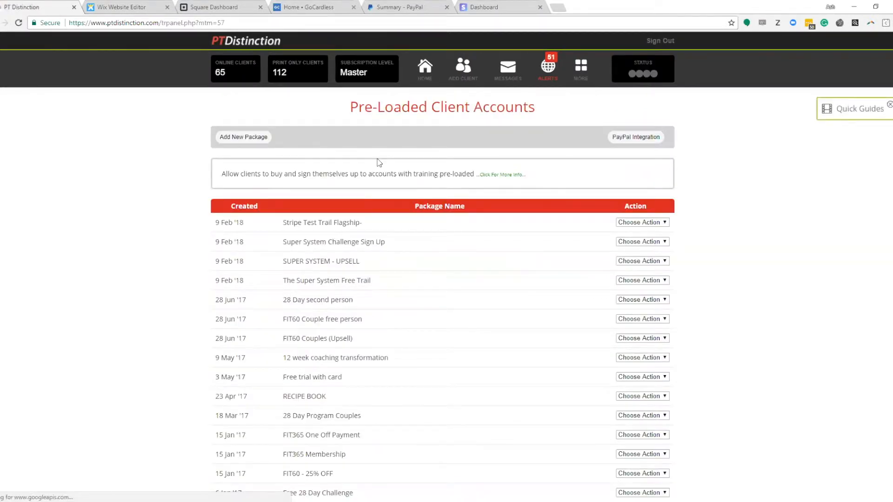
left_click(243, 138)
left_click(392, 118)
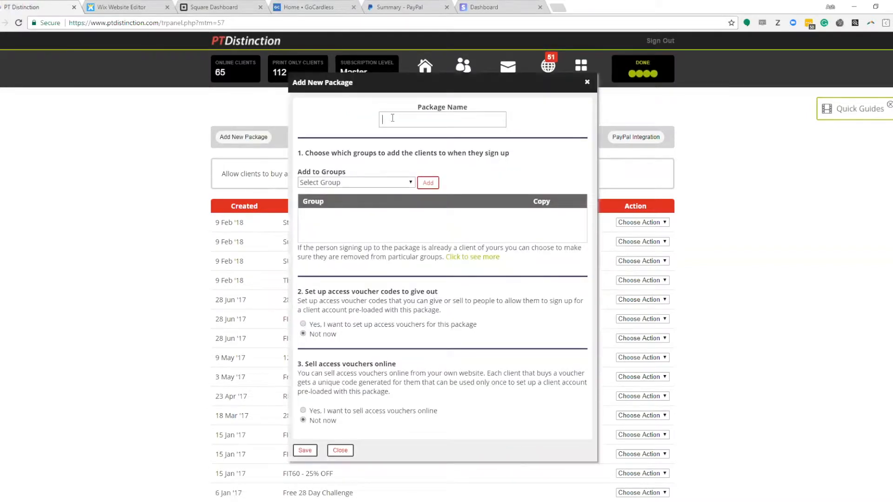
type("test package")
Add the 28 Day Challenge group to the package so that clients join it on sign-up
left_click(410, 183)
left_click(325, 208)
left_click(428, 183)
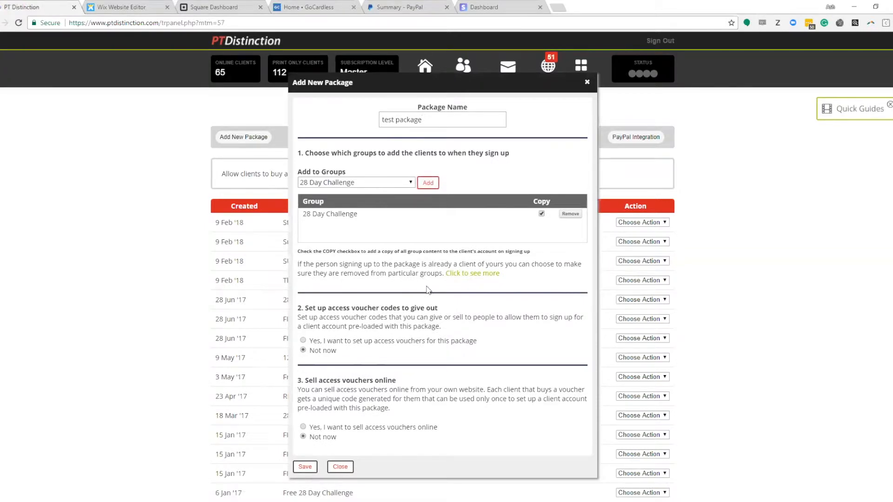
Enable selling access vouchers online and set the payment method to allow clients to sign up before adding payment details
scroll(395, 352, "down", 2)
scroll(392, 337, "up", 2)
scroll(396, 300, "down", 1)
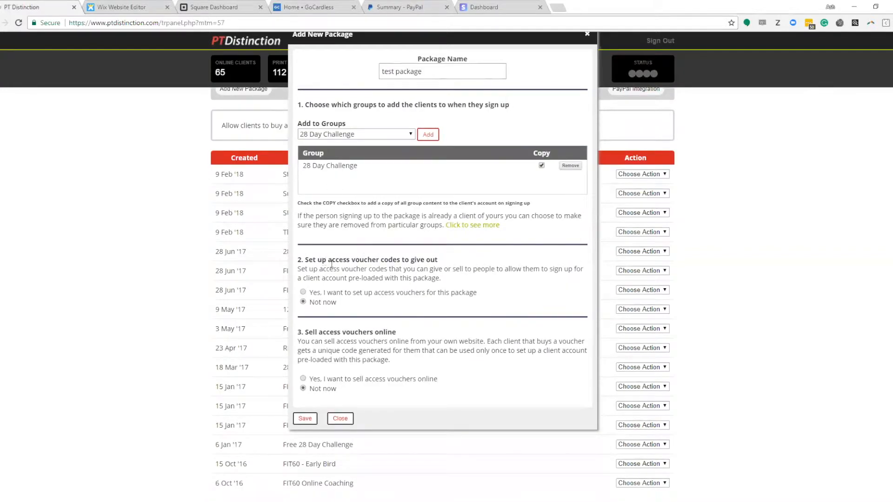
left_click_drag(308, 327, 335, 332)
left_click(303, 379)
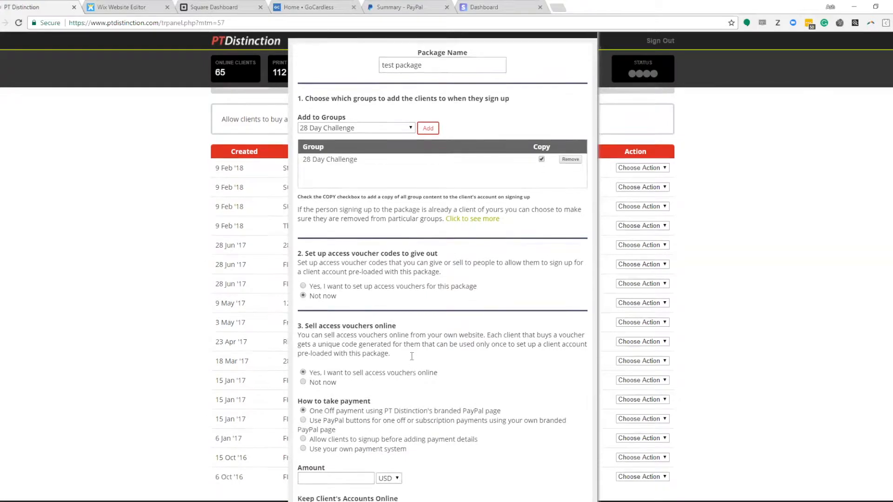
scroll(437, 321, "down", 2)
left_click_drag(475, 353, 301, 354)
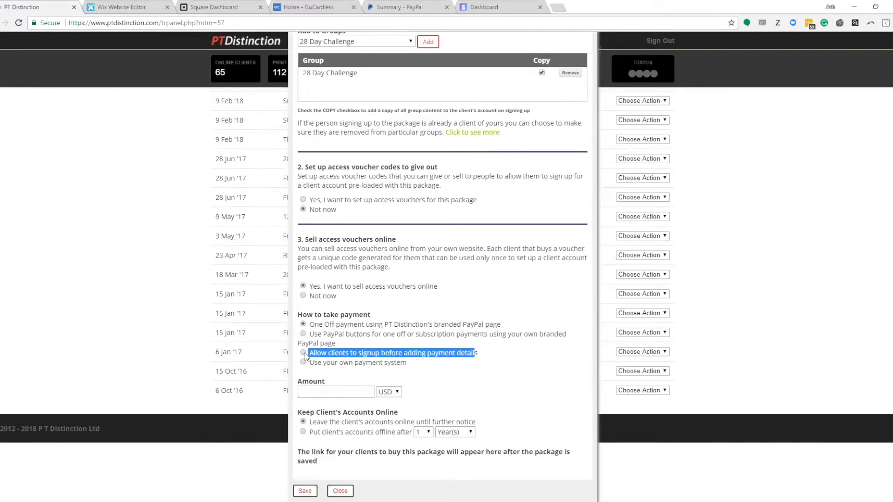
left_click(305, 352)
scroll(494, 211, "down", 3)
left_click(494, 214)
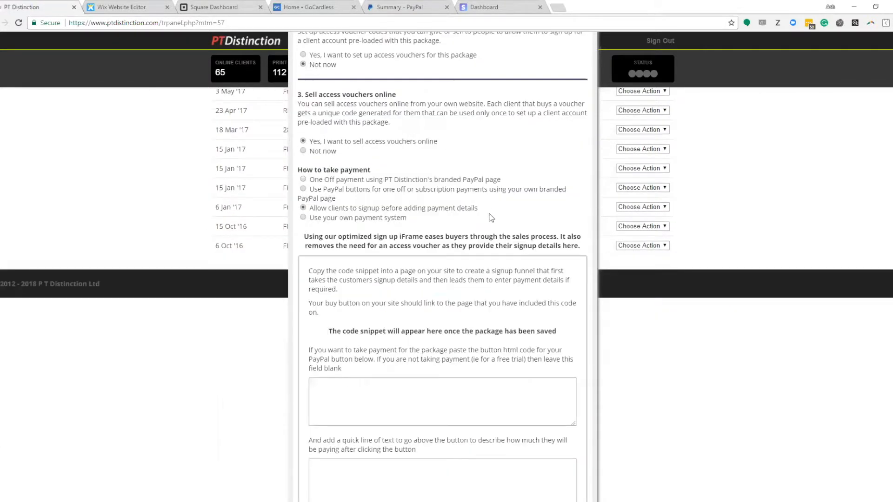
Review the remaining sign-up options of the package, save it and close its dialog
scroll(472, 261, "down", 5)
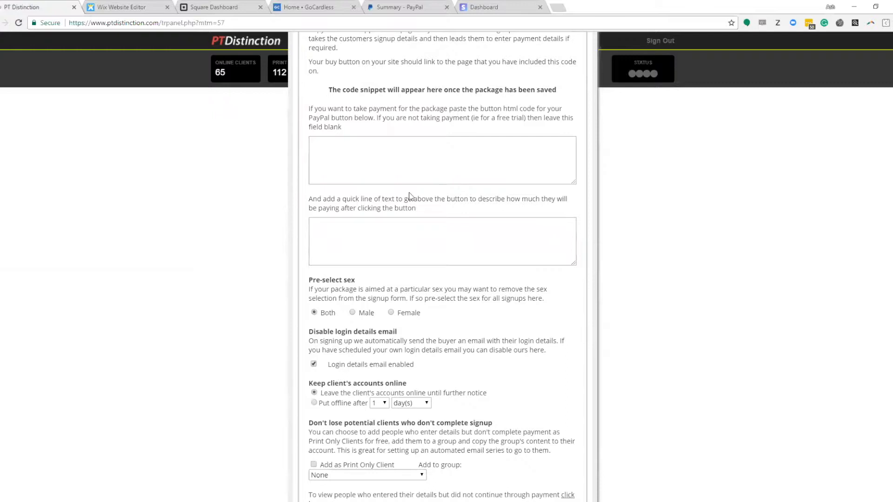
scroll(427, 216, "down", 2)
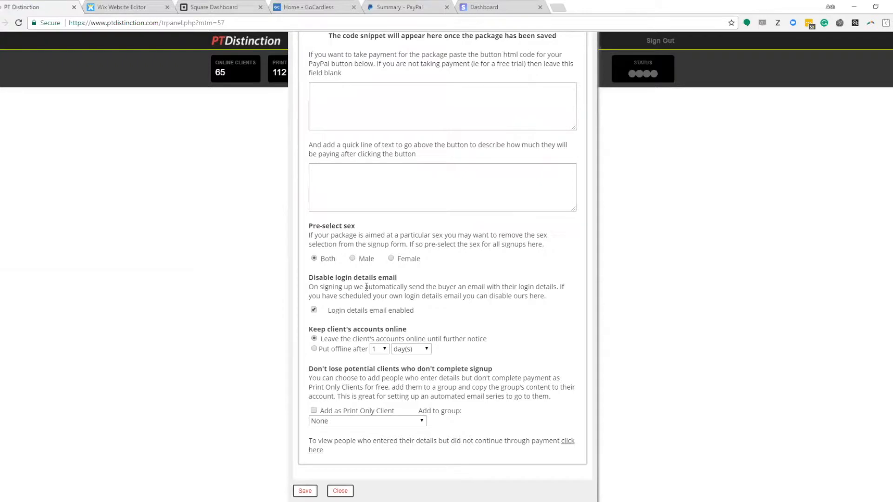
scroll(447, 284, "up", 4)
scroll(444, 248, "up", 7)
scroll(447, 251, "down", 11)
left_click(304, 490)
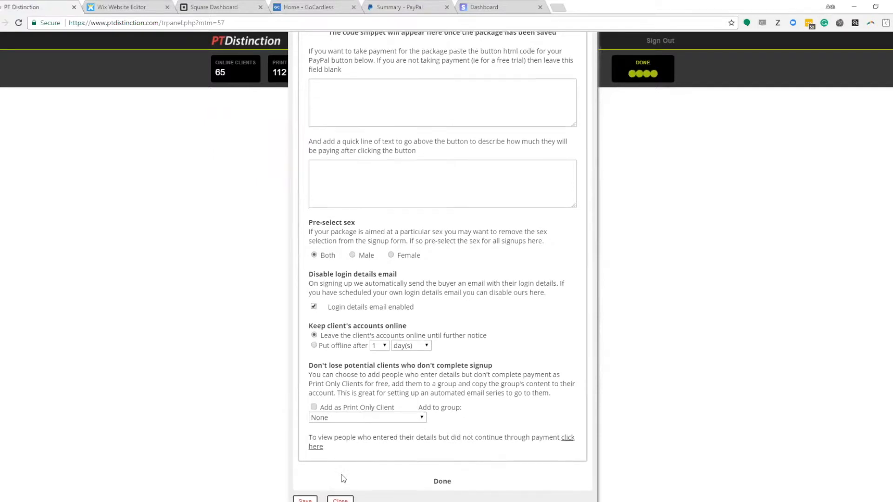
left_click(342, 489)
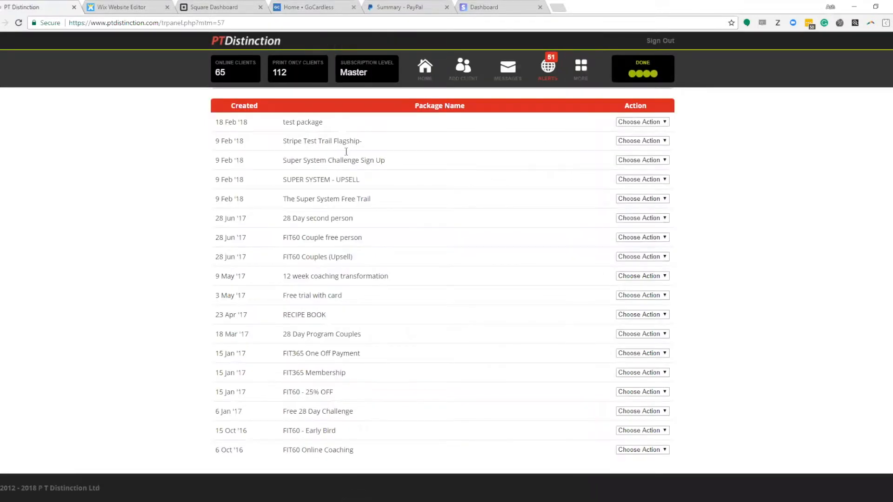
Reopen test package for viewing and editing at its iframe code snippet
left_click(651, 124)
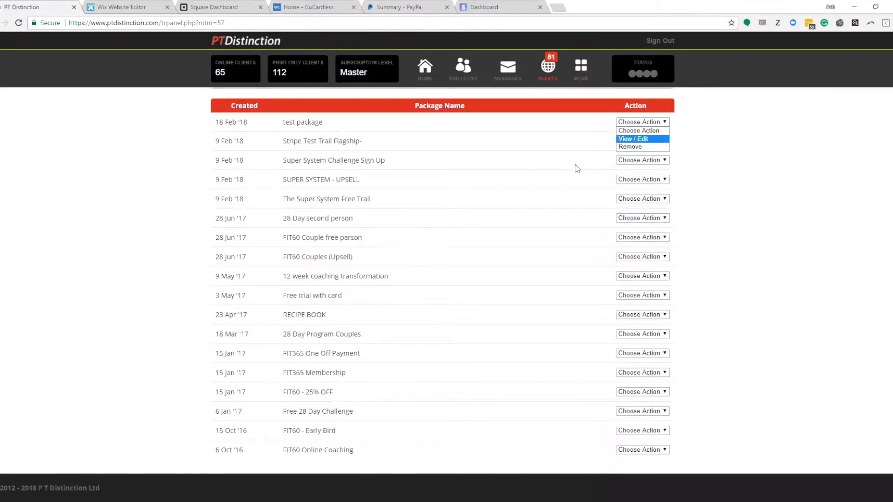
key("Return")
scroll(321, 185, "down", 6)
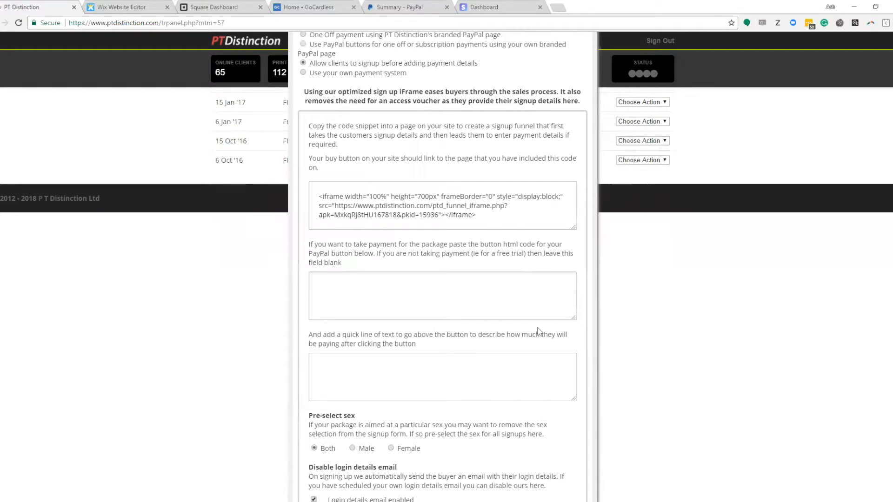
Switch to the Wix editor, open the Not using Paypal sales page and preview it
left_click(125, 8)
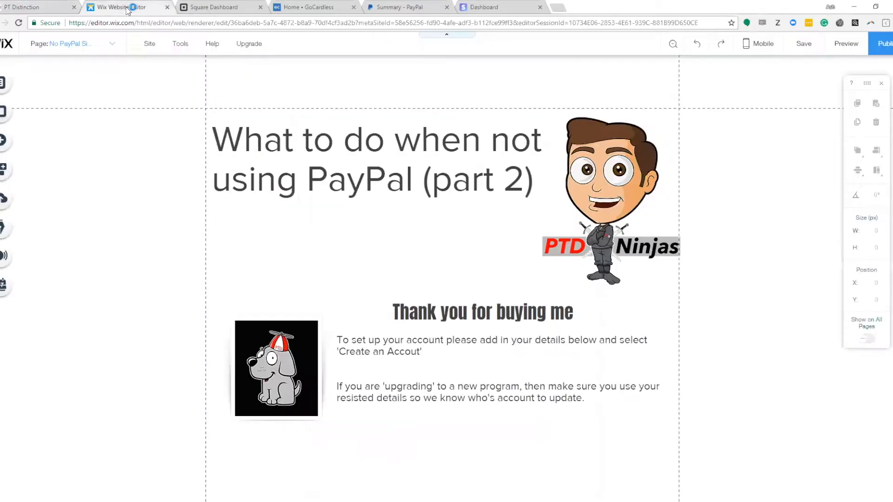
left_click(76, 44)
left_click(67, 152)
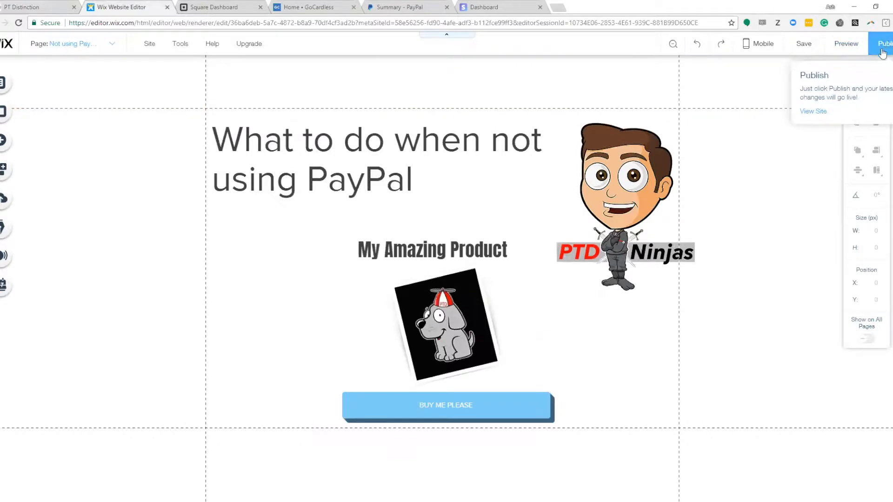
left_click(850, 51)
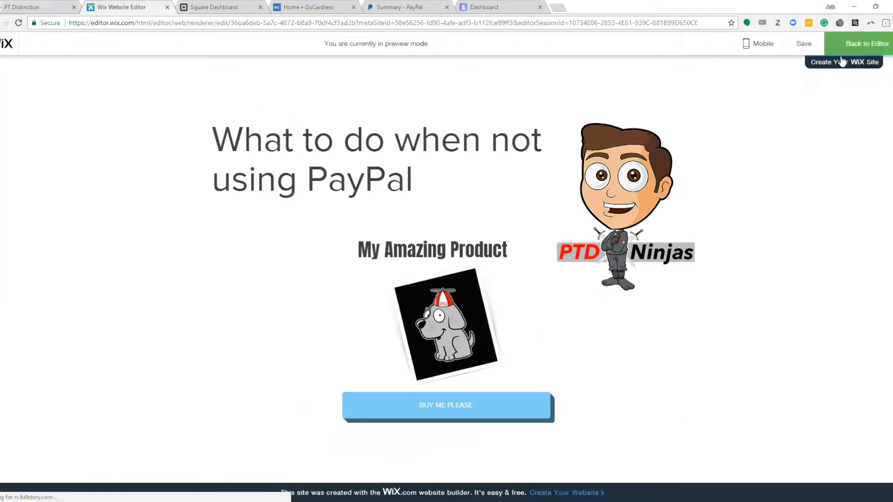
Walk through the purchase flow from the buy button past payment to the thank-you page, and return to the editor
left_click(509, 393)
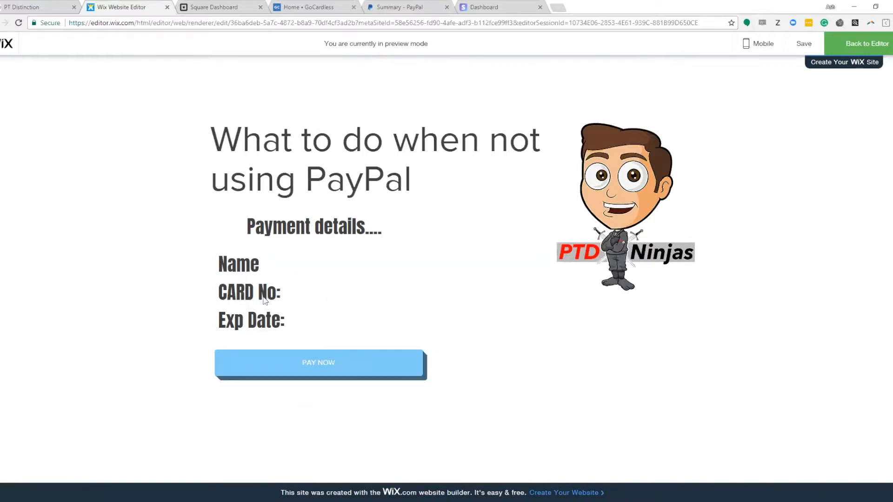
left_click(331, 370)
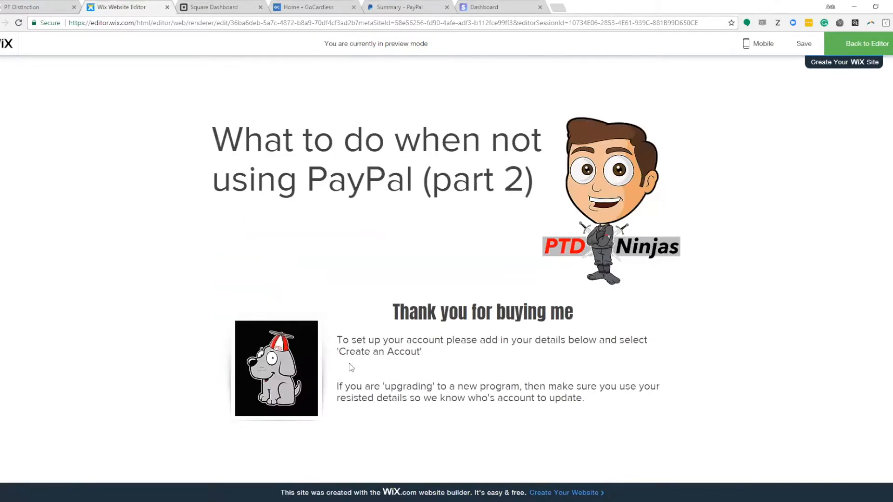
scroll(492, 288, "down", 3)
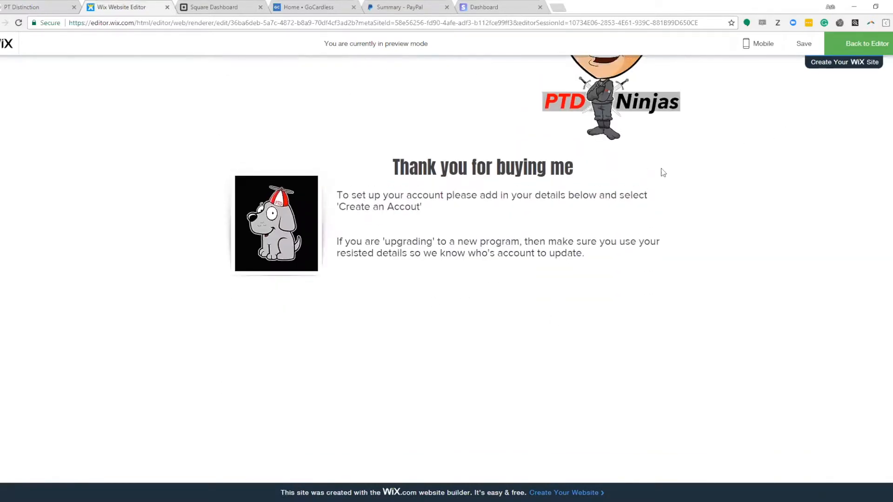
left_click(864, 45)
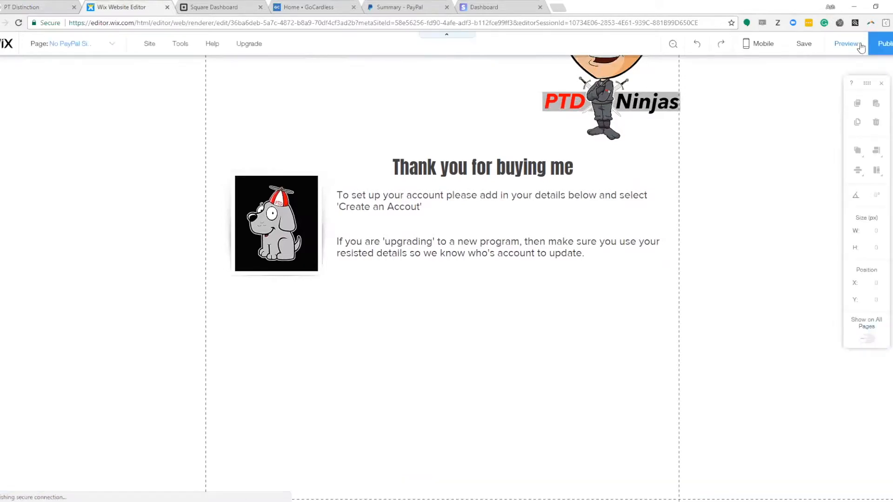
Add an HTML Code embed to the No PayPal Sign Up page
left_click(112, 47)
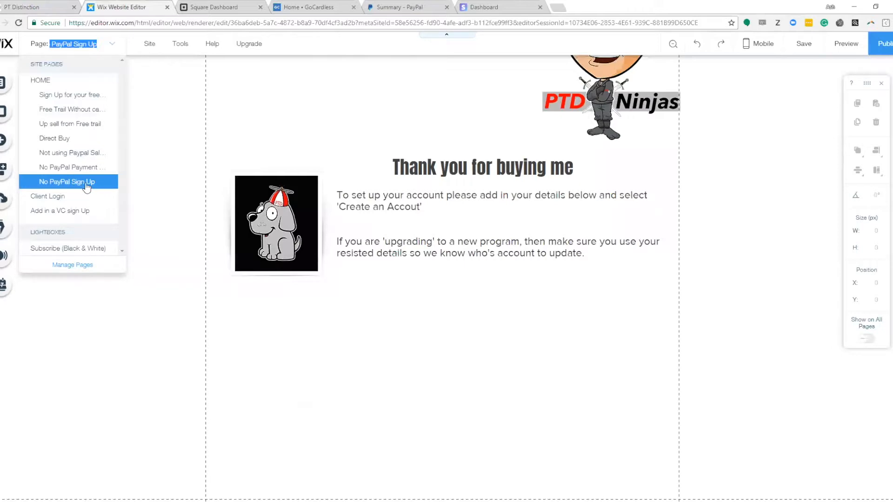
left_click(70, 186)
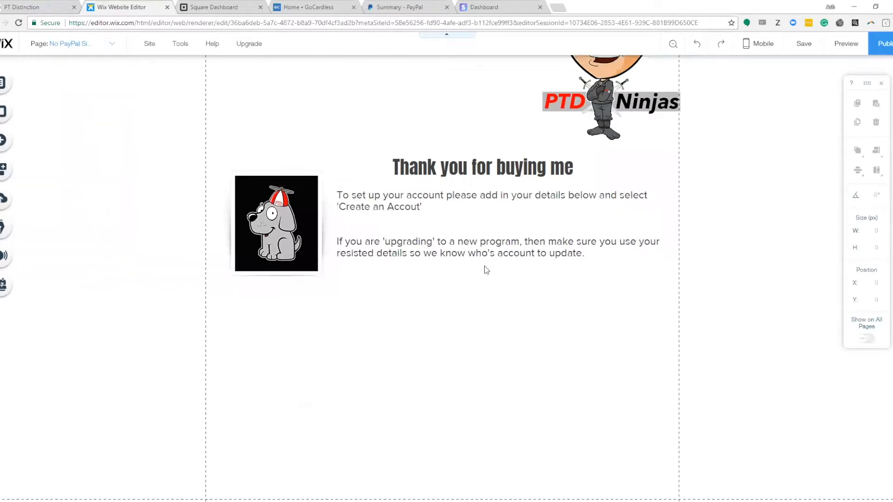
scroll(484, 265, "down", 2)
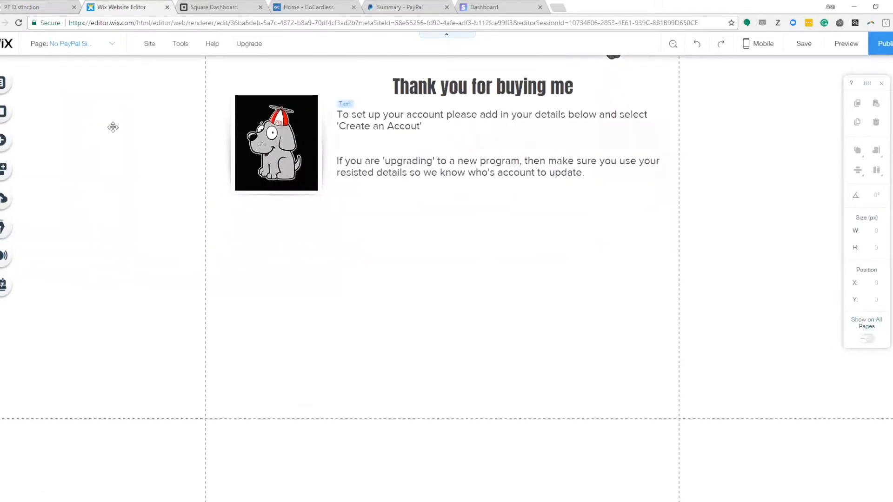
left_click(19, 142)
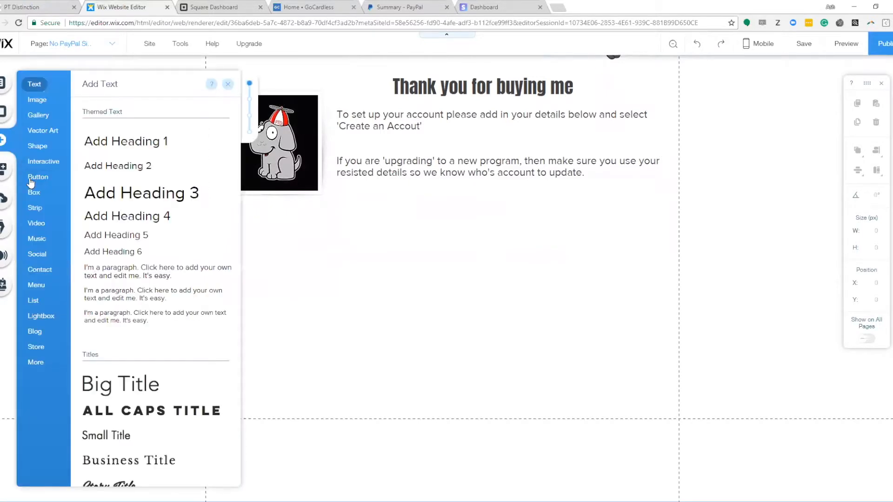
left_click(35, 362)
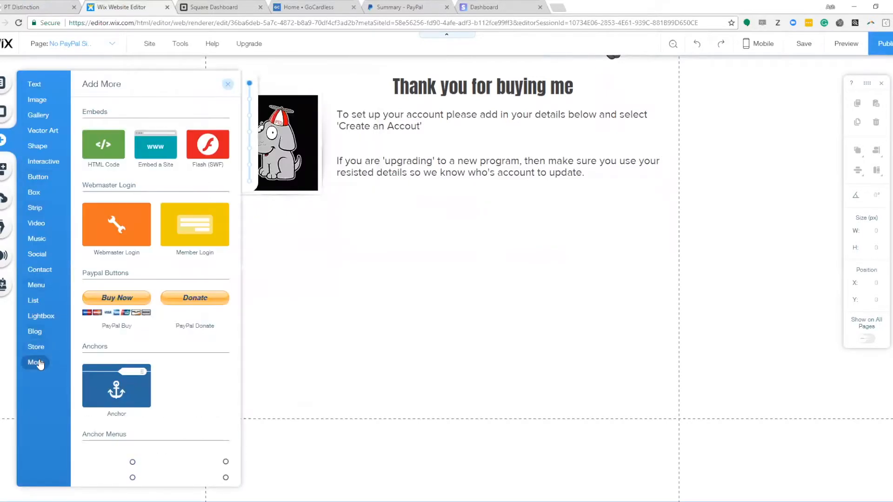
left_click(93, 147)
Place the HTML embed below the thank-you text at about X 150, Y 816 and enlarge it to about 677 × 798 px
left_click_drag(385, 274, 277, 266)
left_click_drag(391, 317, 616, 476)
scroll(535, 288, "down", 1)
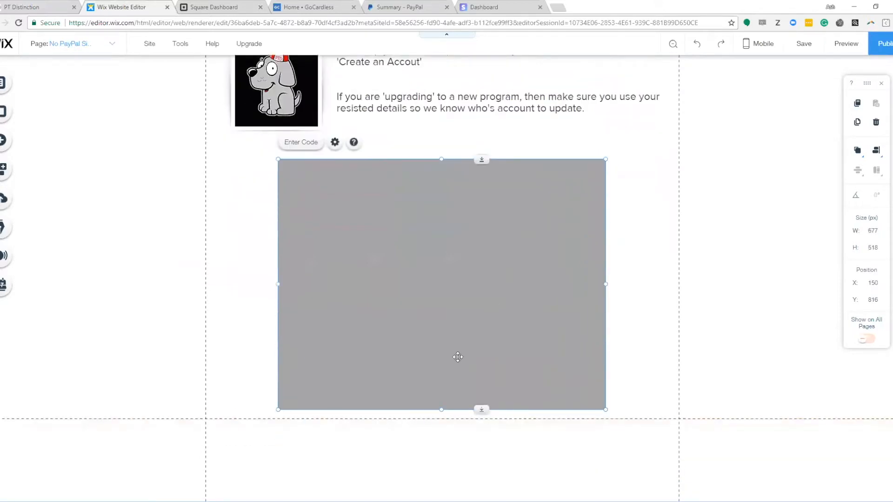
left_click_drag(441, 410, 443, 482)
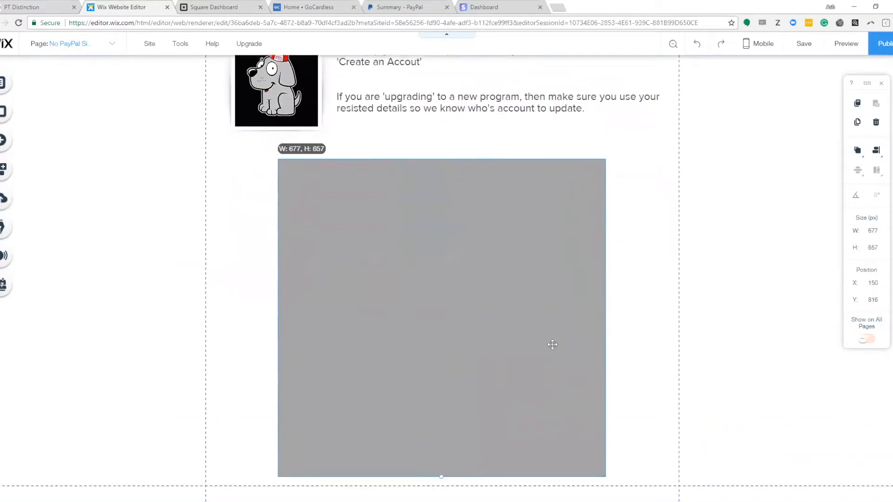
scroll(627, 244, "down", 1)
left_click_drag(441, 409, 442, 480)
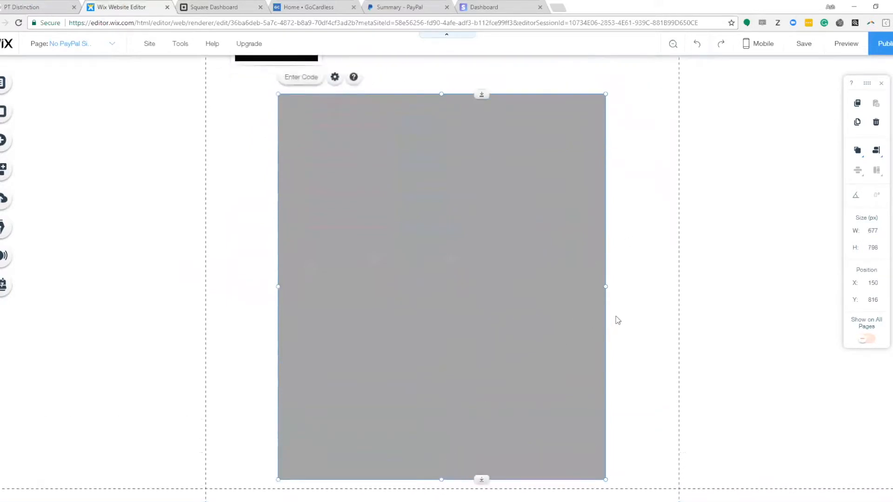
scroll(618, 320, "down", 1)
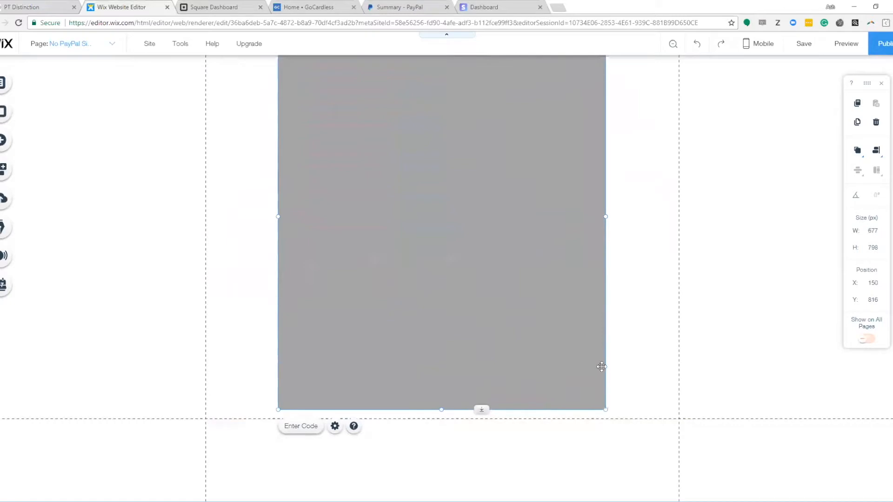
scroll(601, 367, "up", 3)
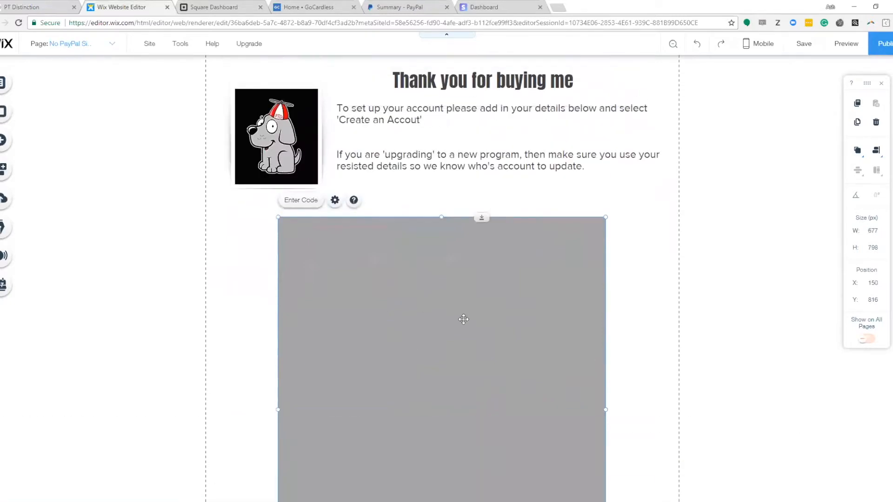
Open the HTML embed's settings and copy the iframe code snippet of test package from PT Distinction
left_click(335, 200)
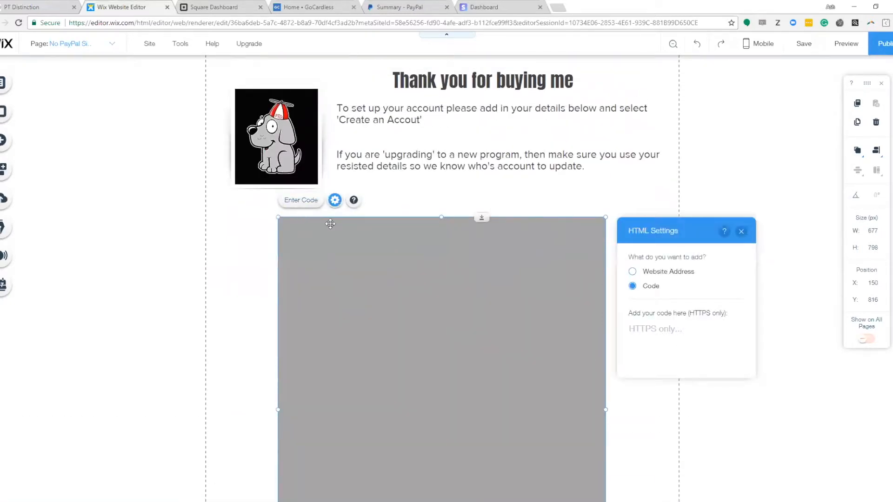
left_click(41, 7)
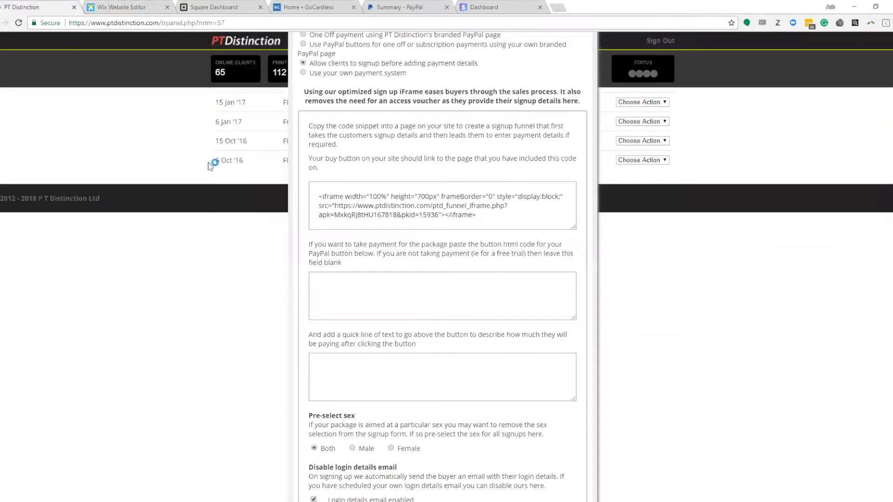
left_click_drag(319, 197, 478, 217)
right_click(444, 212)
left_click(470, 229)
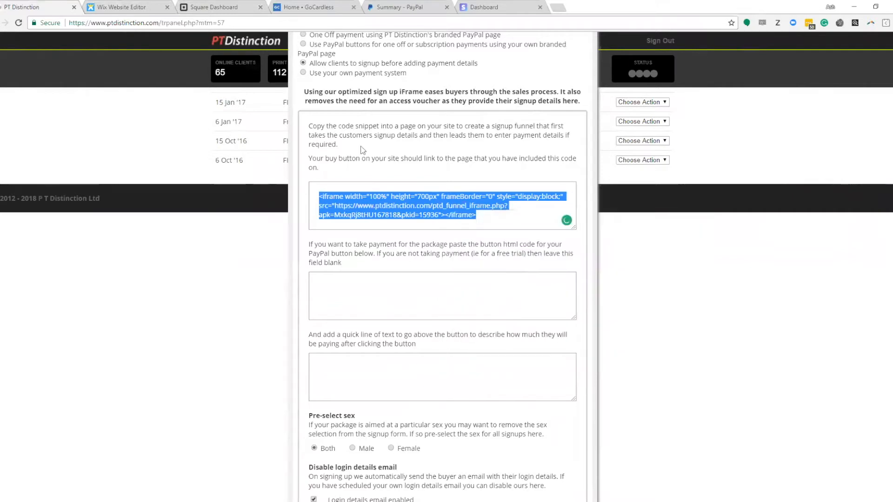
Return to the Wix editor and paste the copied iframe snippet as the HTML embed's code
left_click(129, 10)
left_click(650, 331)
right_click(651, 334)
left_click(676, 391)
left_click(682, 408)
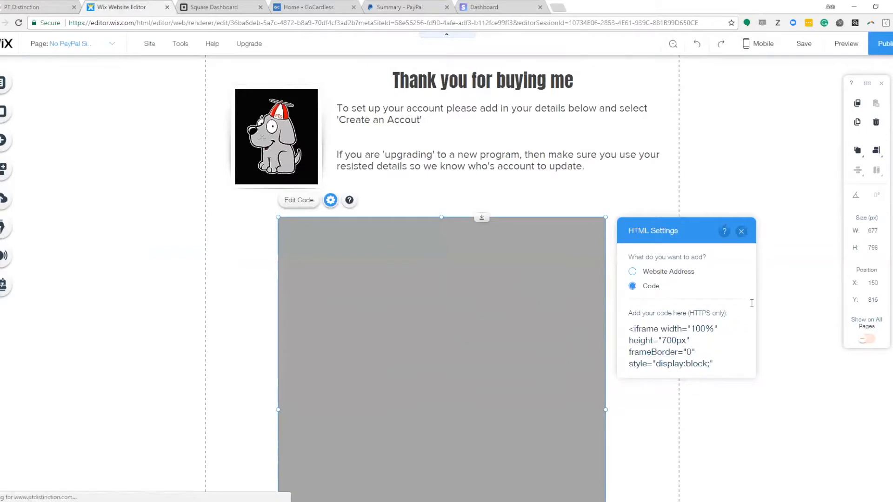
Close the HTML settings, widen the sign-up form embed slightly on both sides, and publish the site
left_click(741, 231)
left_click(641, 281)
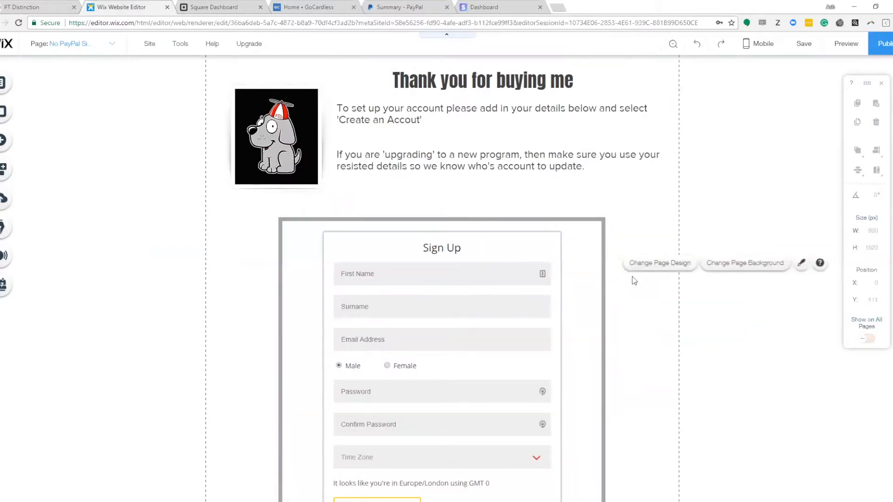
scroll(632, 276, "down", 4)
left_click(589, 343)
left_click_drag(605, 216, 629, 217)
left_click_drag(278, 216, 262, 216)
left_click(653, 244)
scroll(649, 244, "up", 3)
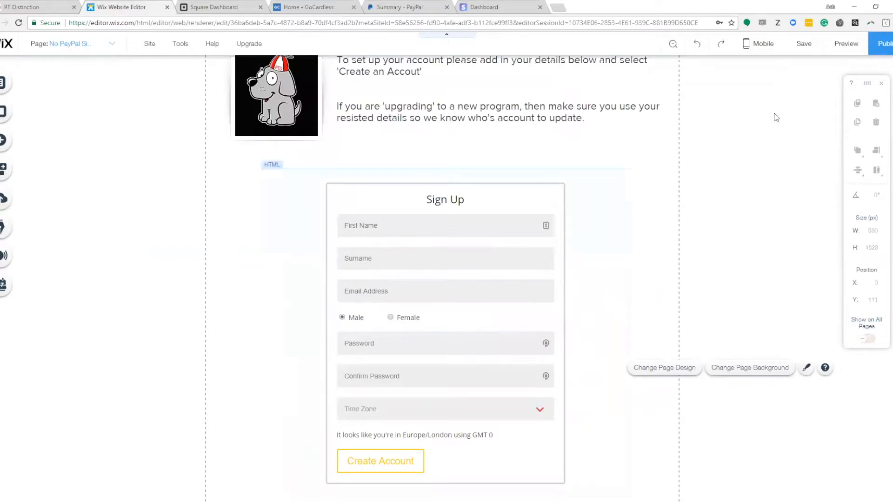
left_click(880, 49)
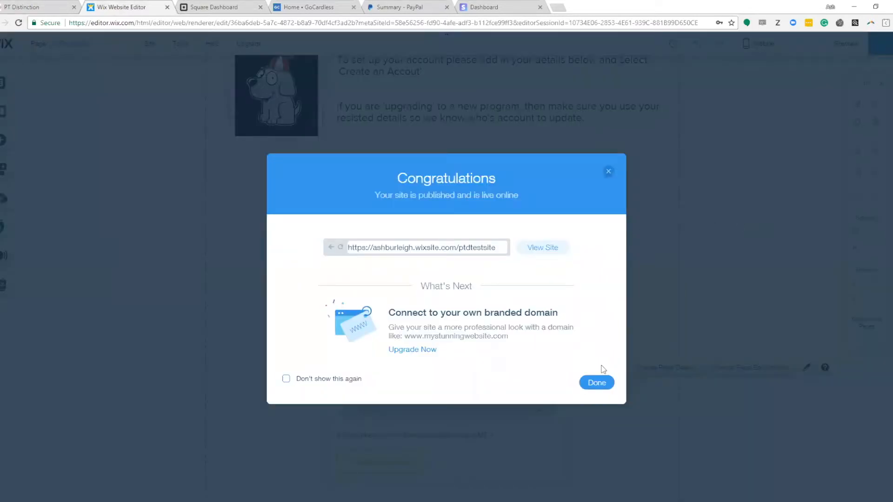
left_click(596, 381)
Preview the purchase flow from the Not using Paypal Sales Page through the payment page to the sign-up form, and return to editing
left_click(91, 46)
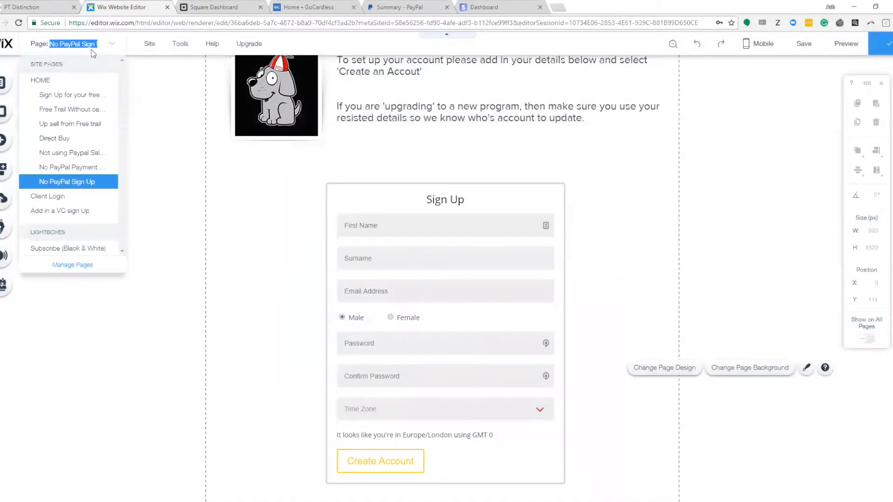
left_click(70, 154)
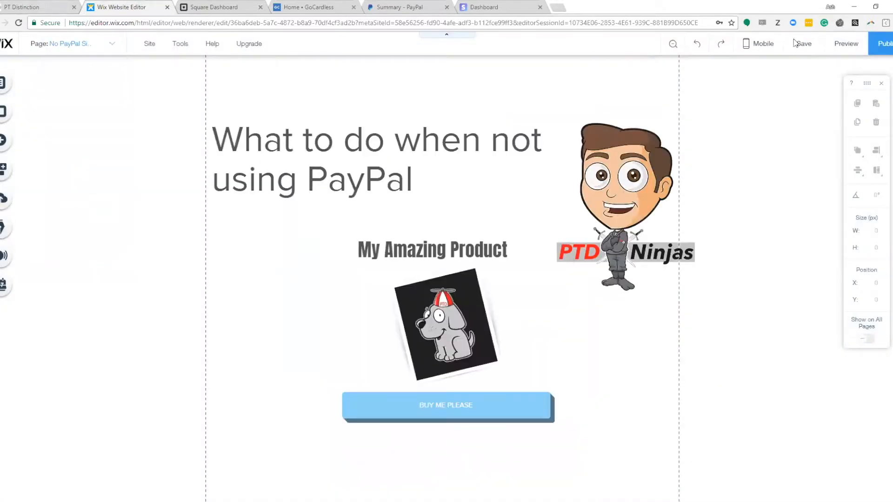
left_click(839, 47)
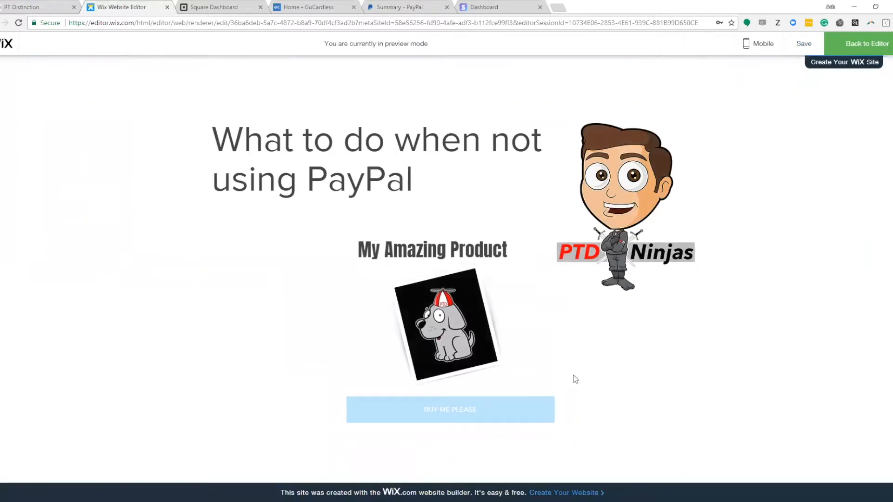
left_click(489, 406)
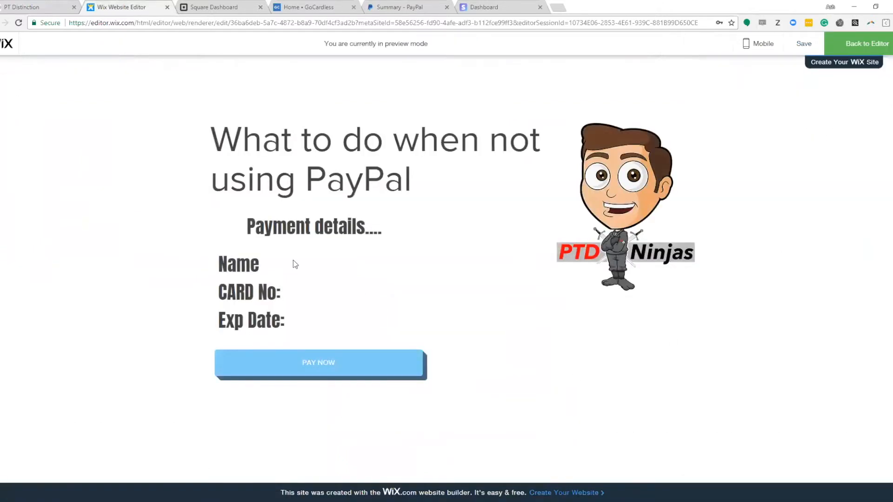
left_click(324, 371)
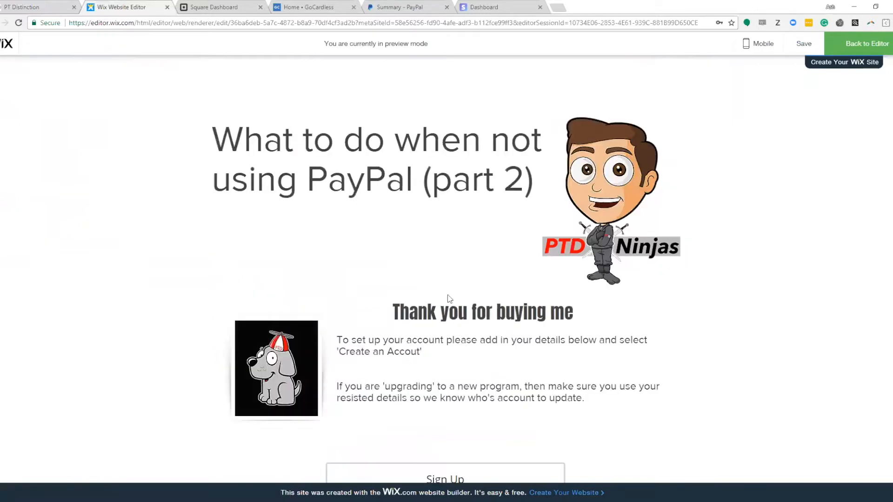
scroll(446, 300, "down", 6)
scroll(492, 302, "down", 2)
left_click(385, 119)
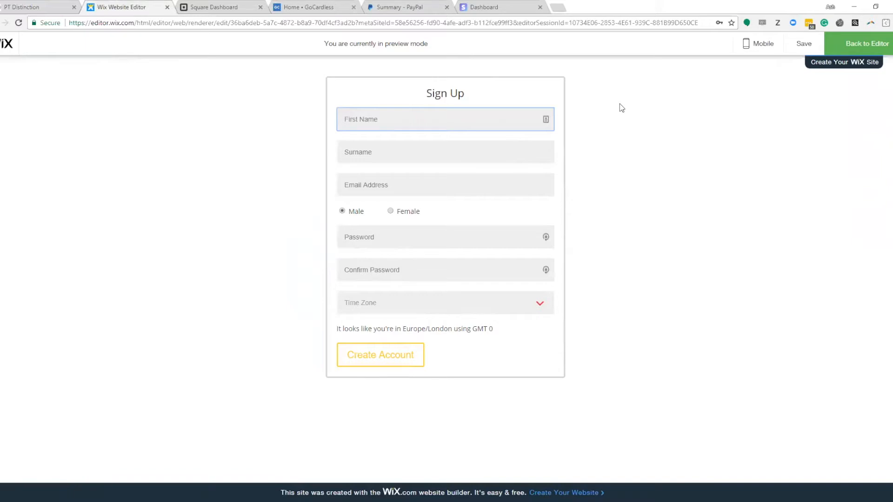
scroll(475, 179, "up", 1)
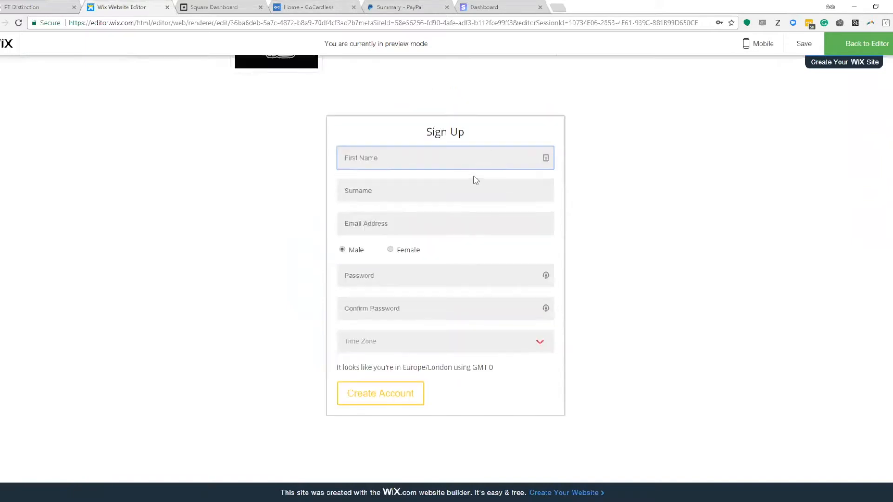
scroll(474, 176, "up", 8)
left_click(856, 47)
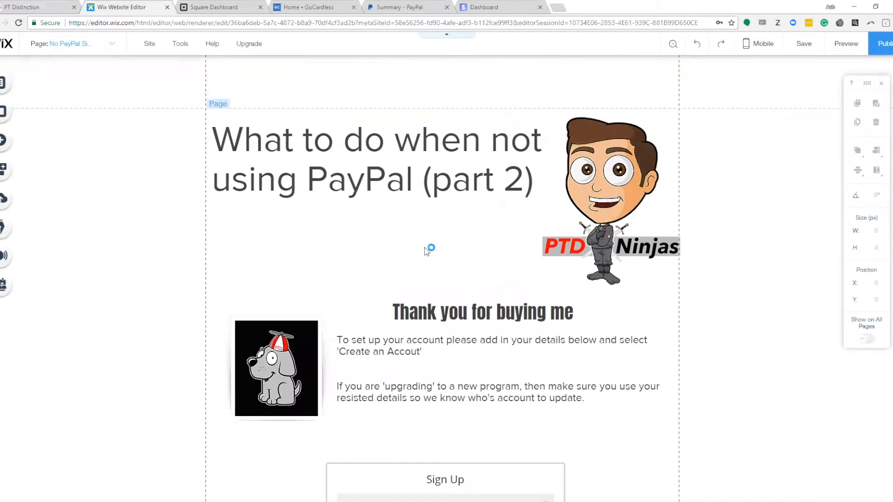
Open the Not using Paypal Sales Page in the editor and view its BUY ME PLEASE button
left_click(110, 44)
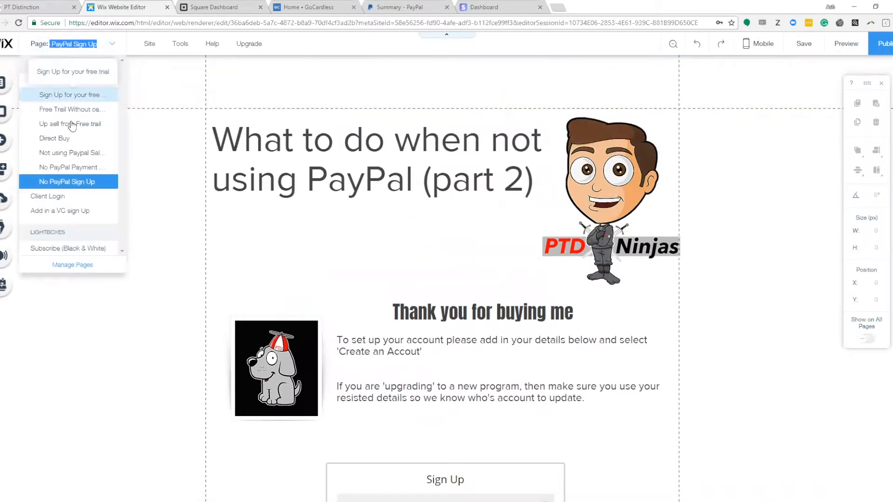
left_click(67, 152)
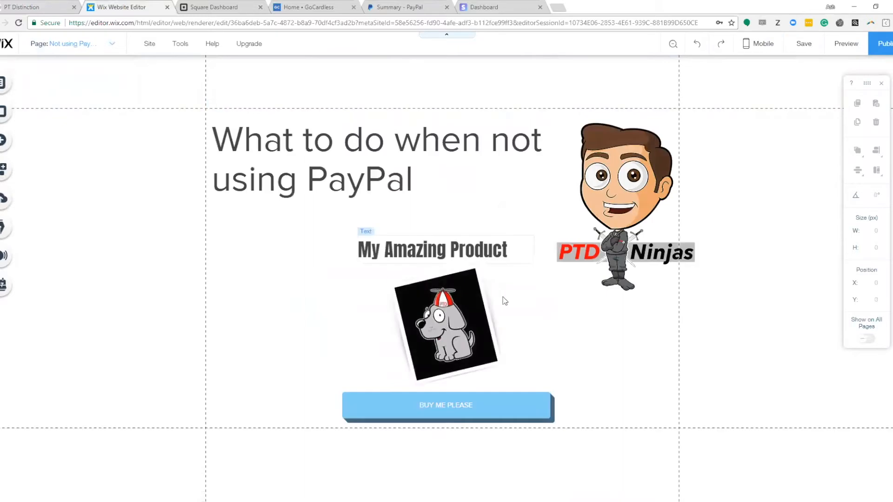
scroll(413, 294, "down", 1)
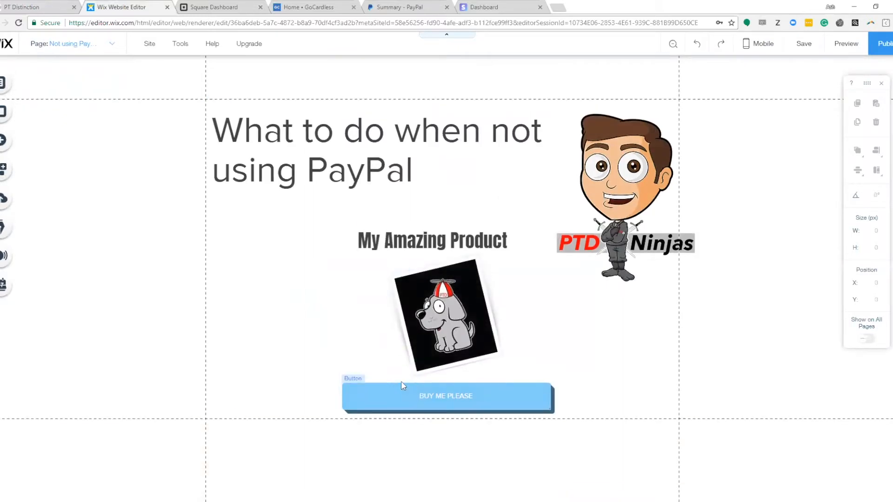
Switch to GoCardless and start creating a new paylink for payments
left_click(309, 10)
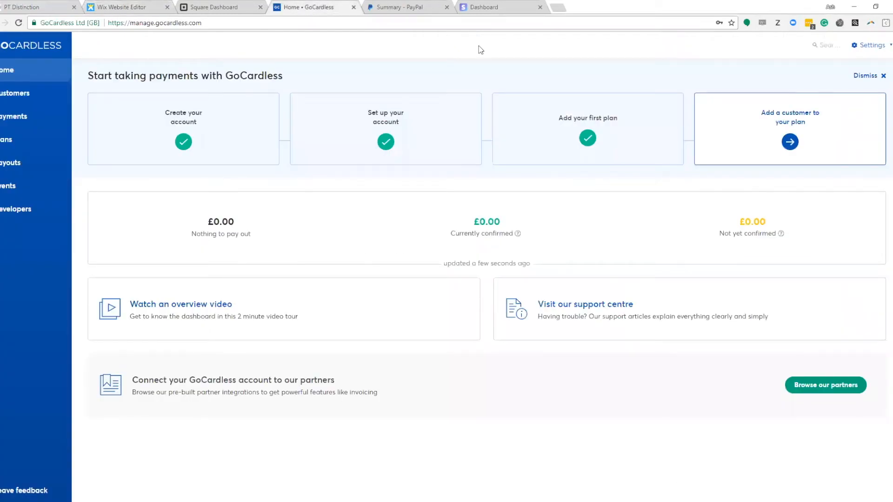
left_click(10, 119)
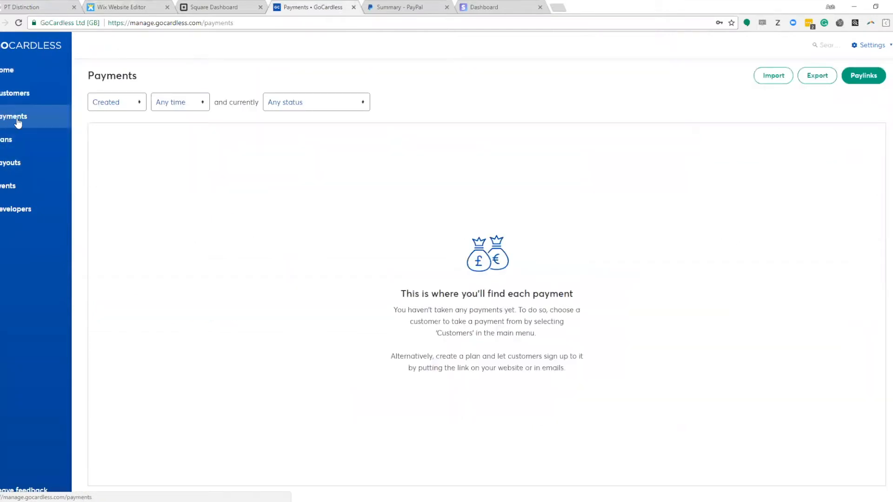
left_click(870, 77)
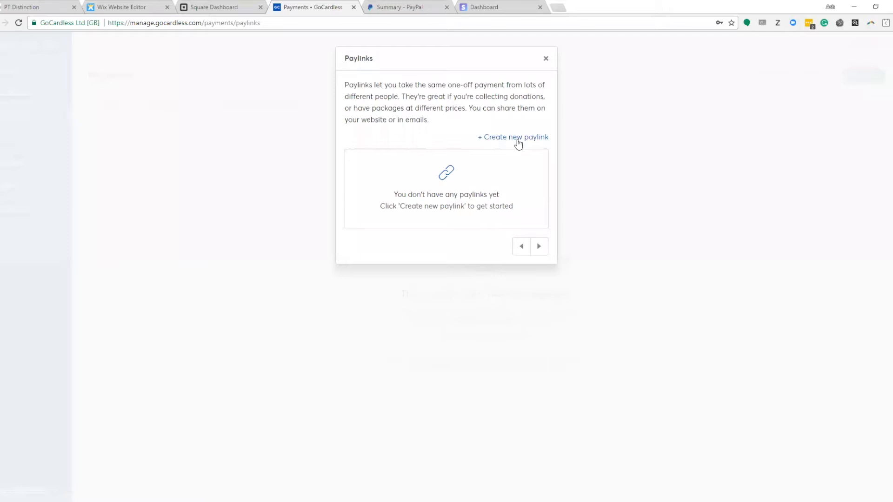
left_click(515, 139)
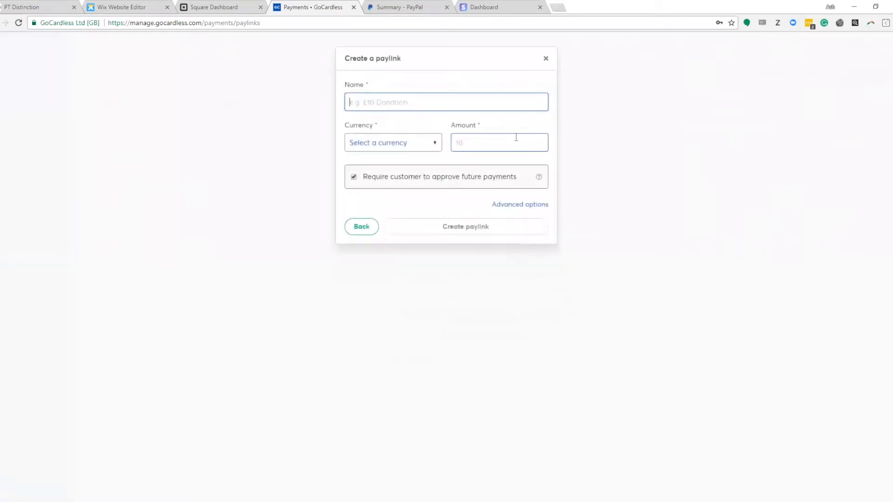
Name the paylink "test program", set its price to 97 in GBP (£), and show the Redirect URI option
left_click(372, 101)
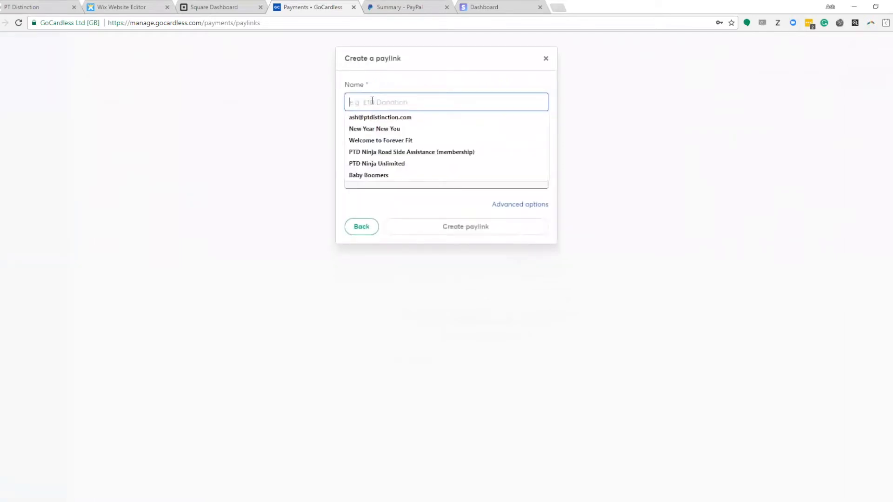
left_click(413, 82)
type("test program")
left_click(415, 144)
left_click(383, 175)
left_click(393, 142)
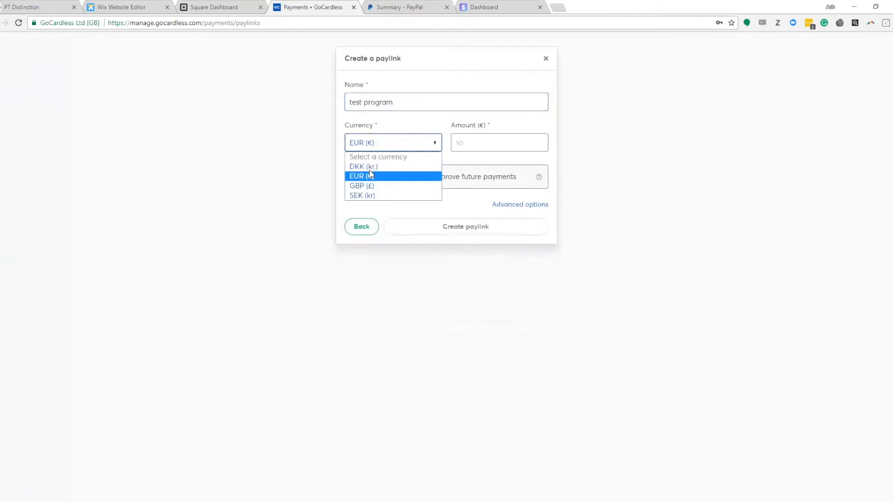
left_click(366, 185)
left_click(480, 143)
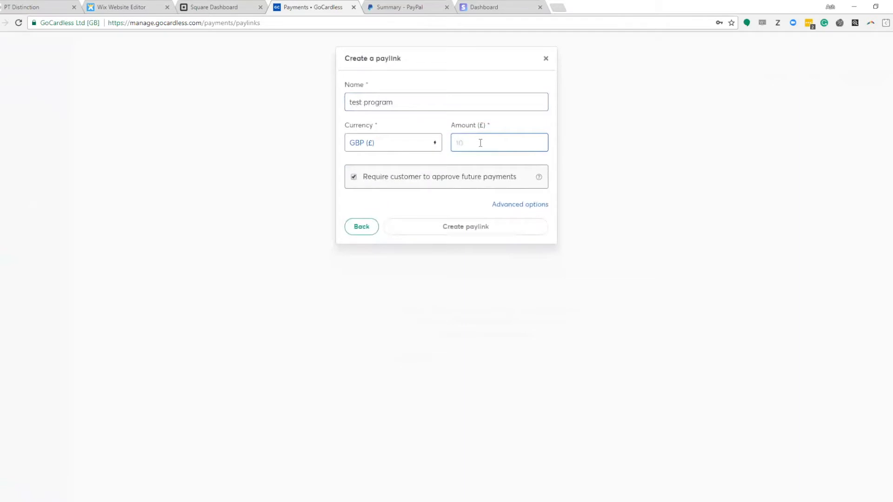
type("97")
left_click(385, 202)
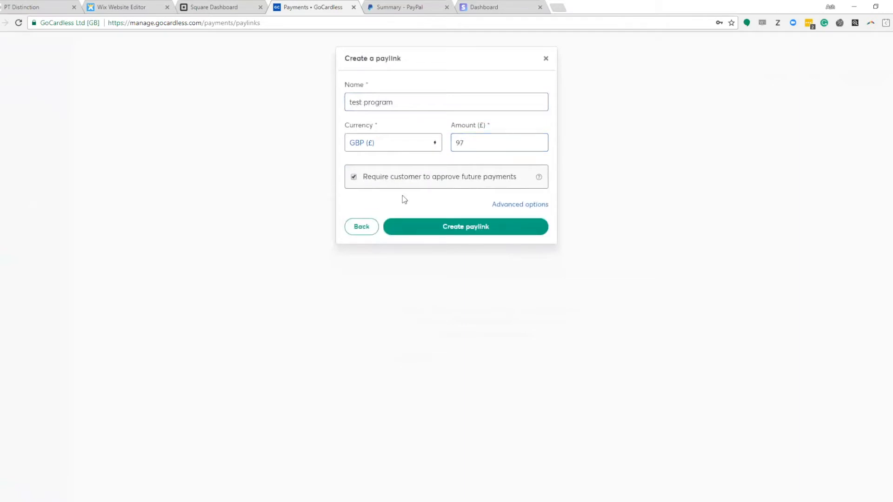
left_click(511, 206)
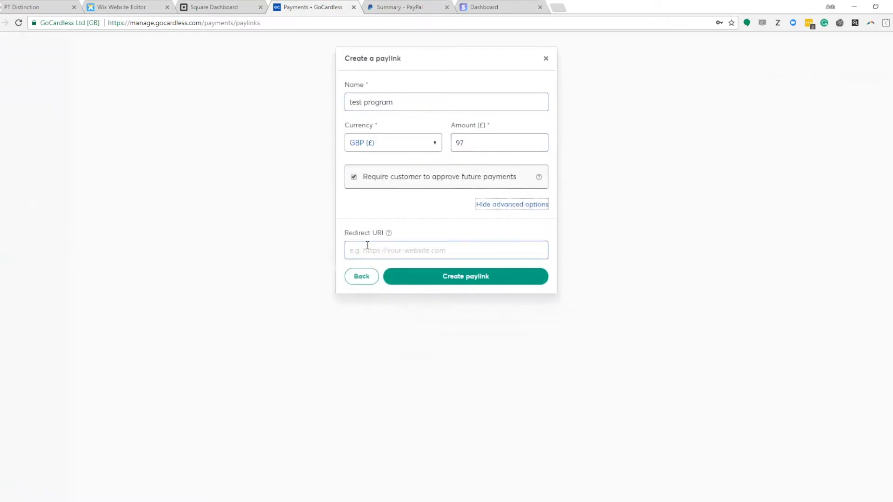
left_click(397, 249)
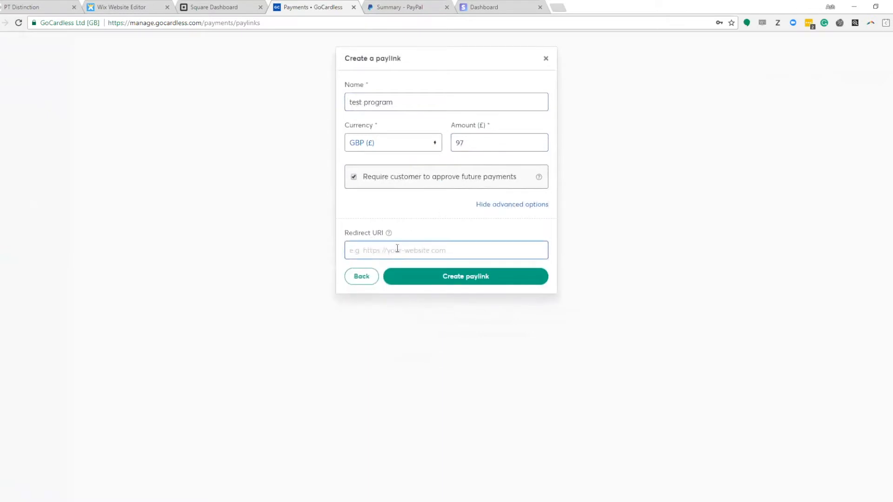
Switch to the Wix editor and open the No PayPal Sign Up page
left_click(133, 7)
left_click(82, 47)
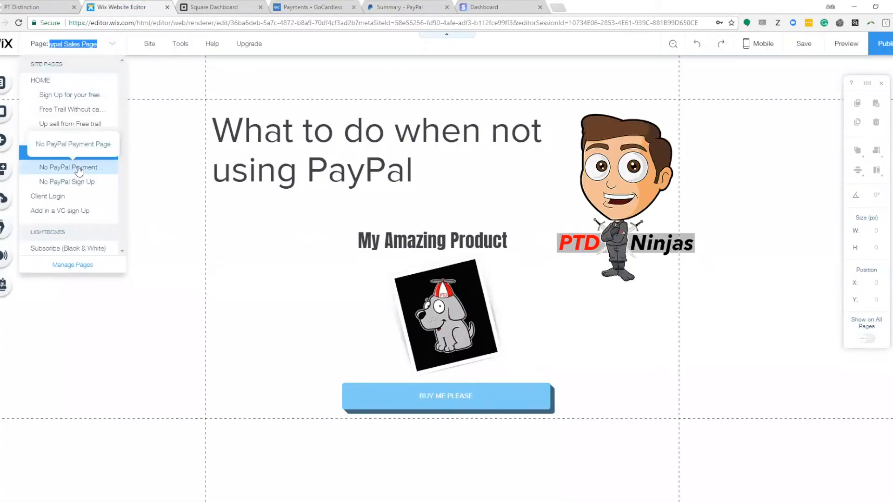
left_click(65, 182)
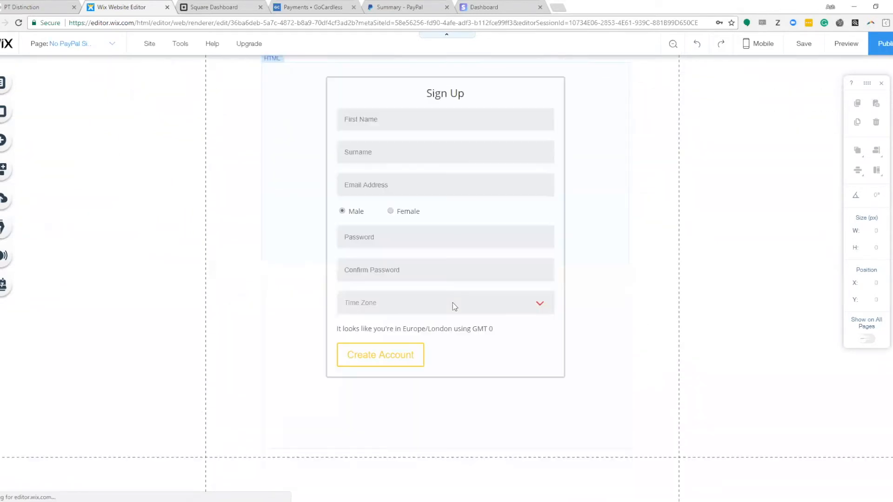
scroll(454, 303, "up", 2)
scroll(457, 235, "down", 1)
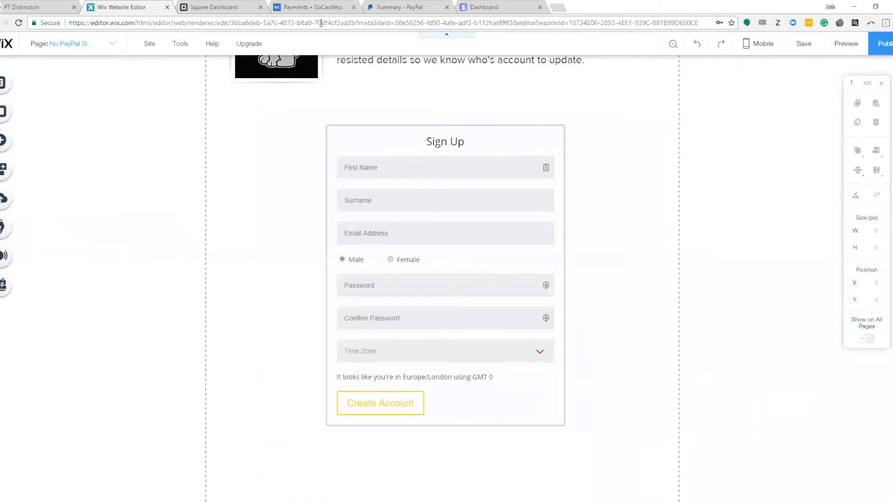
left_click(111, 43)
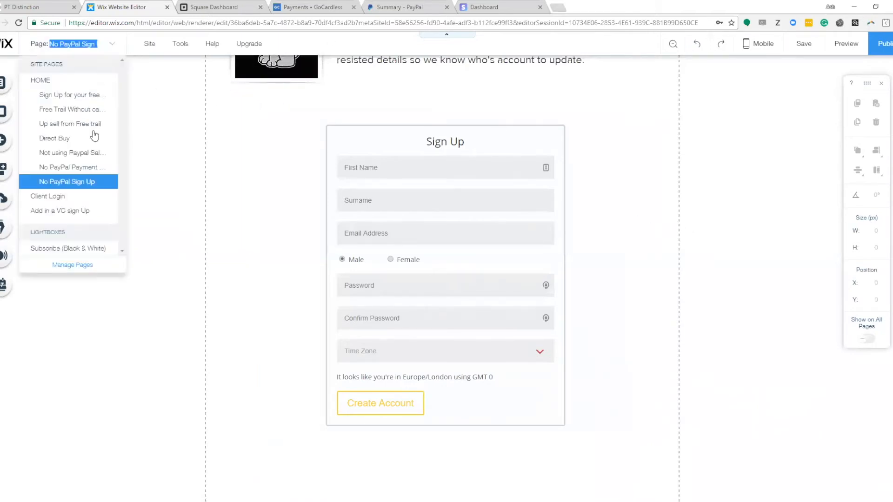
left_click(72, 185)
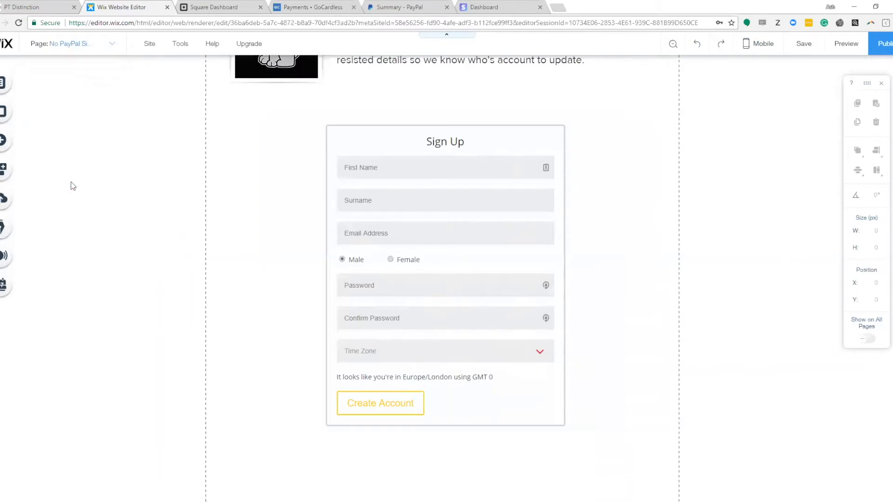
Publish the site and copy its live web address
left_click(886, 44)
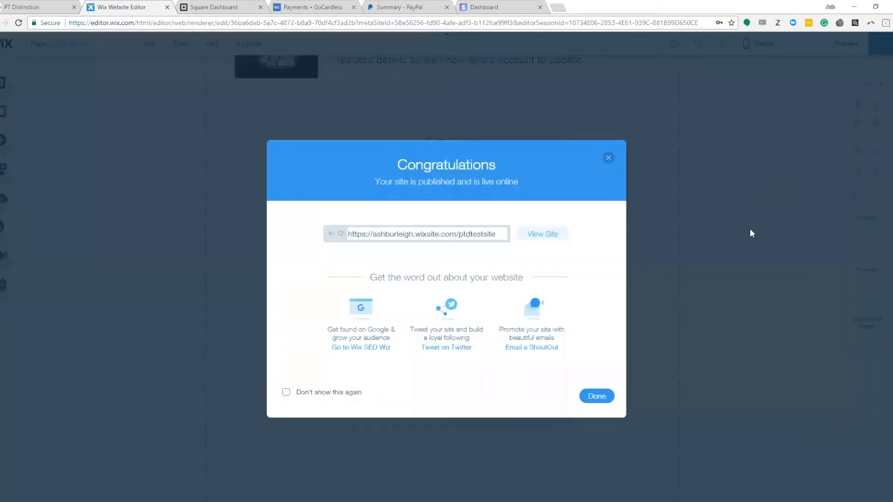
right_click(482, 235)
left_click(494, 235)
left_click_drag(495, 234, 348, 234)
right_click(365, 235)
left_click(379, 239)
left_click(597, 396)
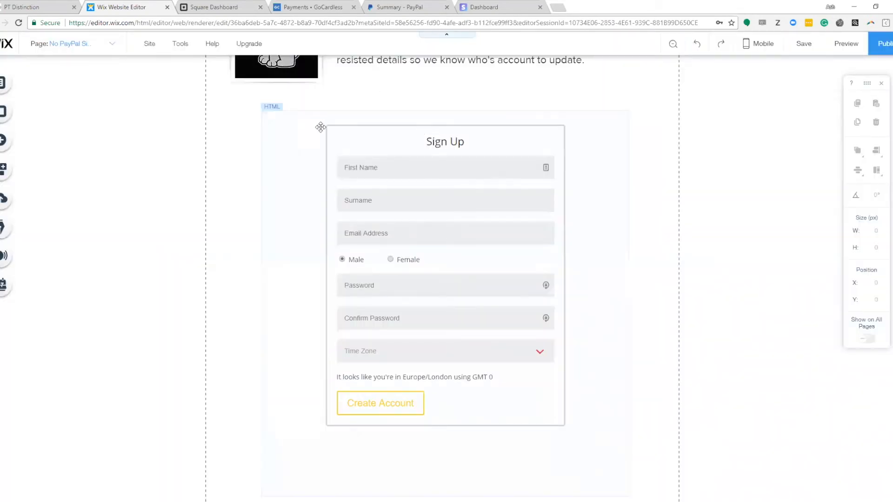
Return to GoCardless, paste the copied site address as the Redirect URI, and create the paylink
left_click(317, 10)
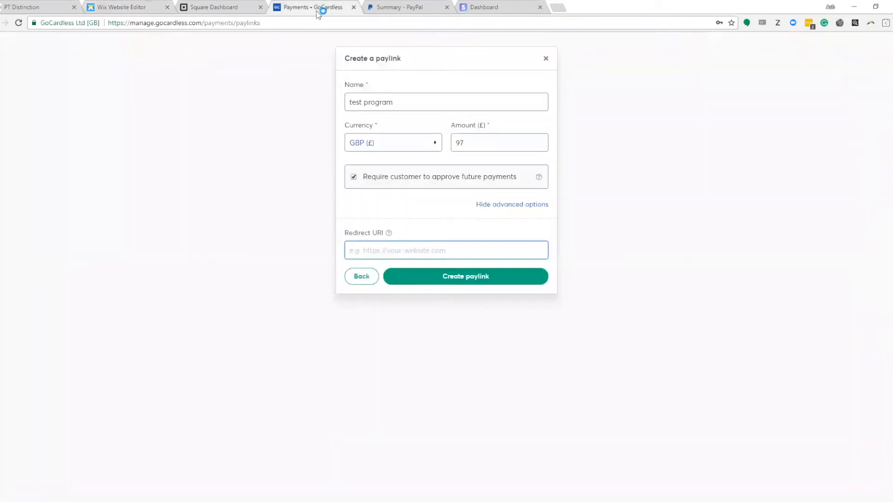
right_click(384, 250)
left_click(401, 307)
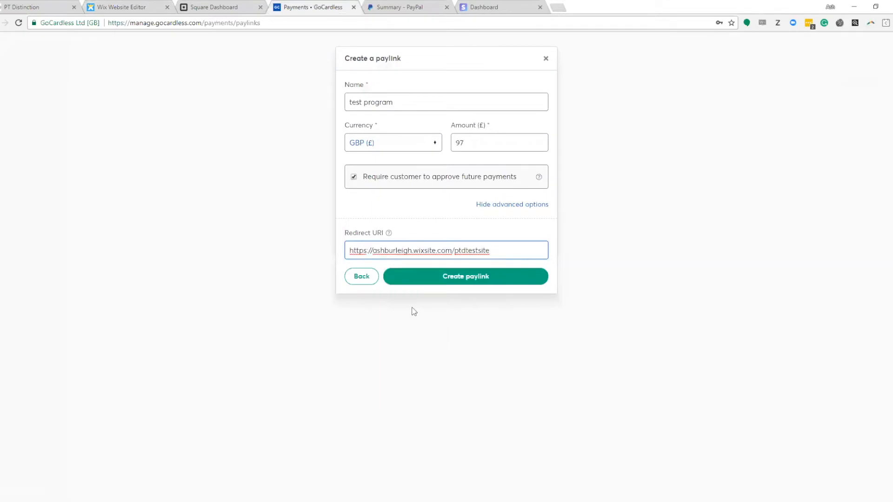
left_click(439, 279)
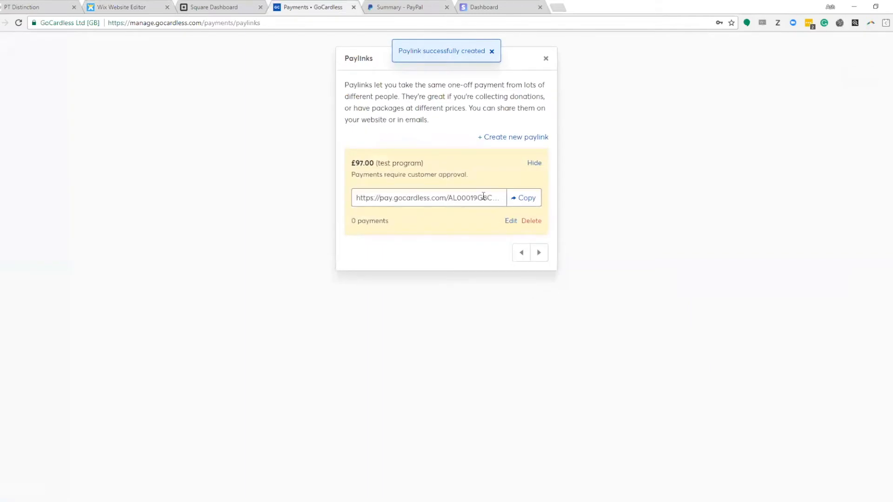
Copy the test program paylink's address, switch to the Wix editor and open the "Not using Paypal" sales page
left_click_drag(356, 198, 517, 198)
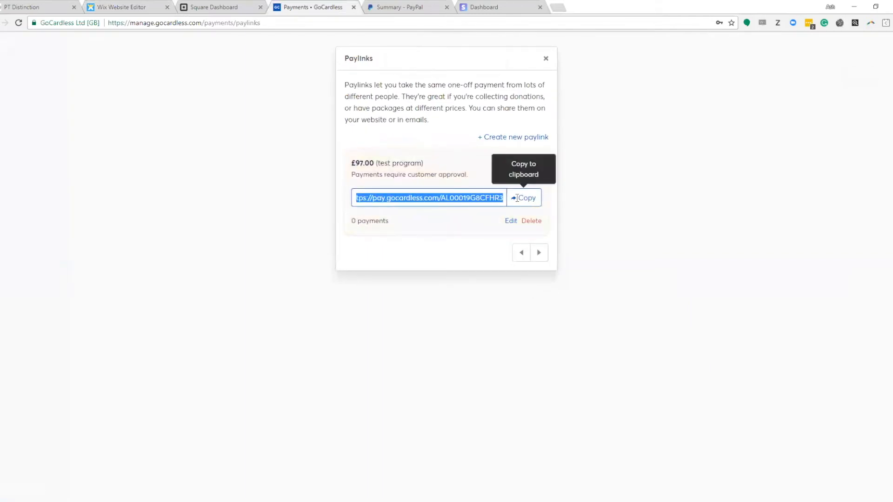
right_click(433, 204)
left_click(457, 205)
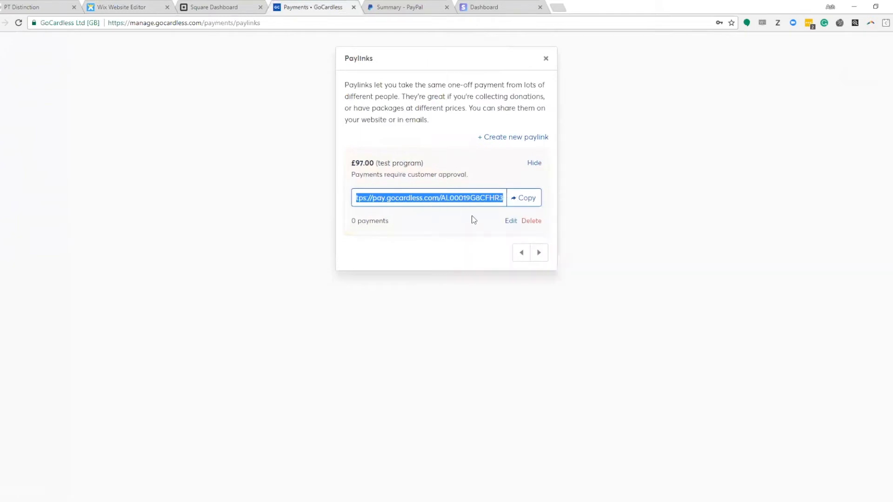
left_click(124, 7)
left_click(110, 49)
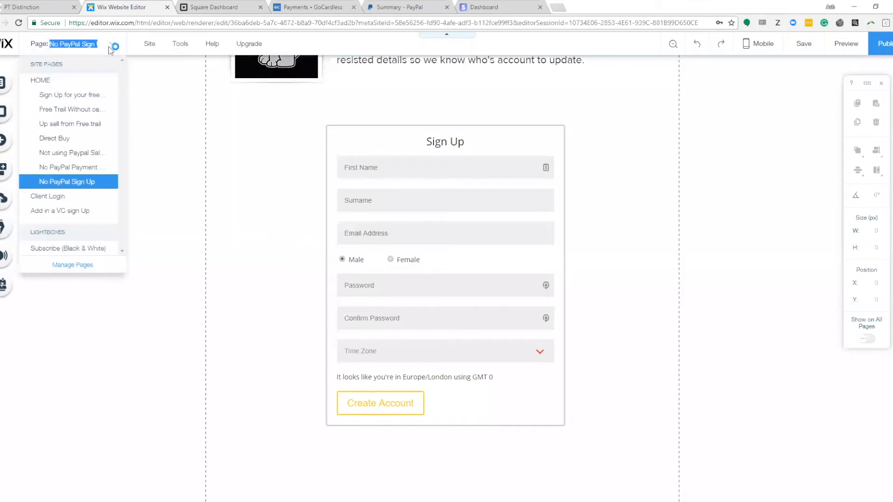
left_click(77, 153)
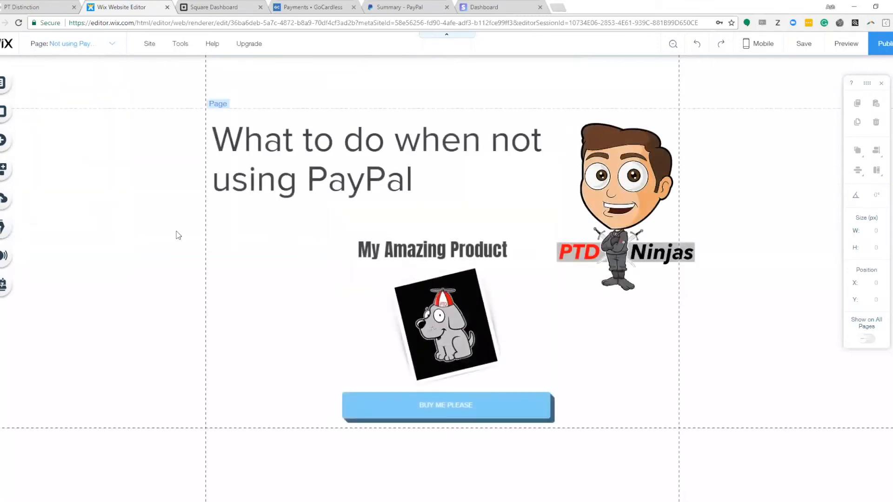
Link the BUY ME PLEASE button to the copied GoCardless paylink as a web address opening in a new window
left_click(405, 384)
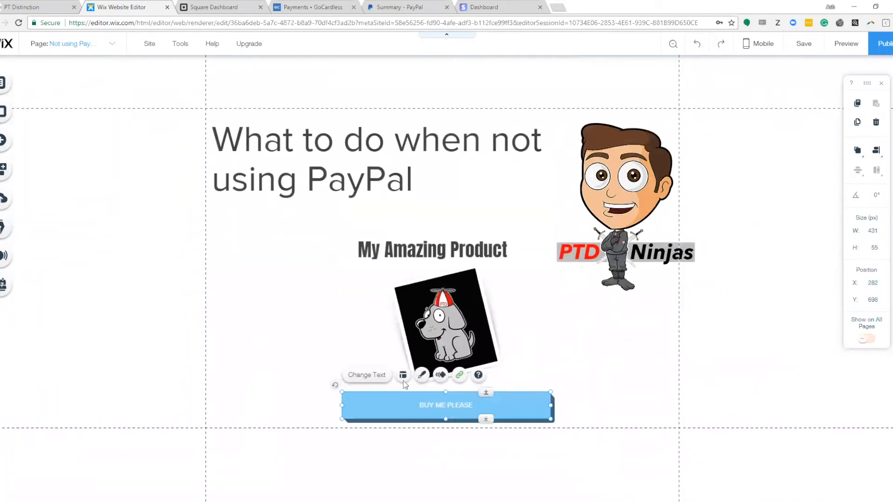
left_click(459, 376)
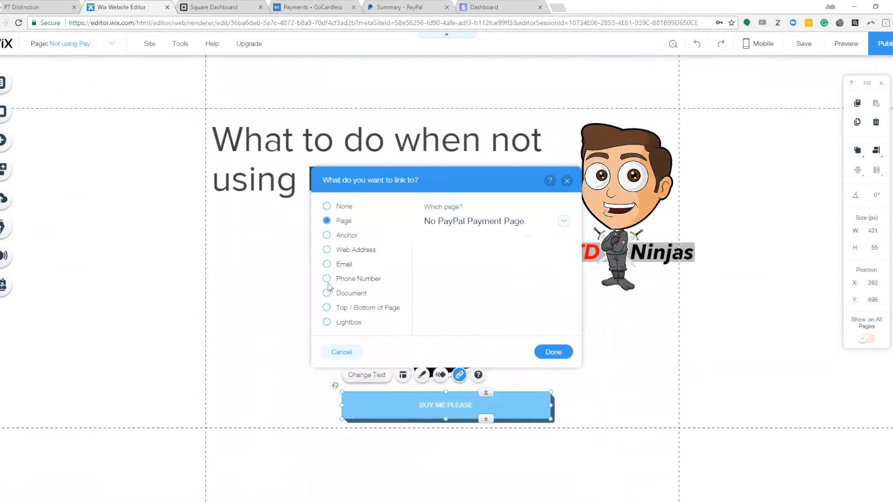
left_click(329, 252)
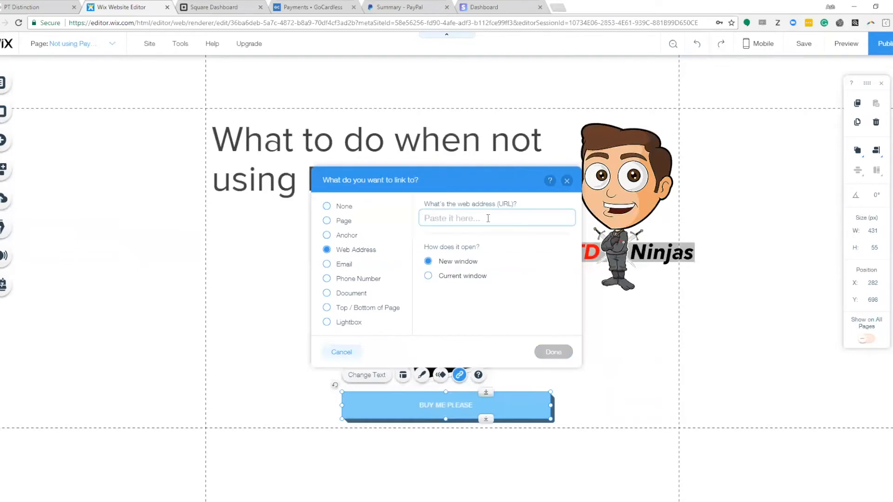
key("ctrl+v")
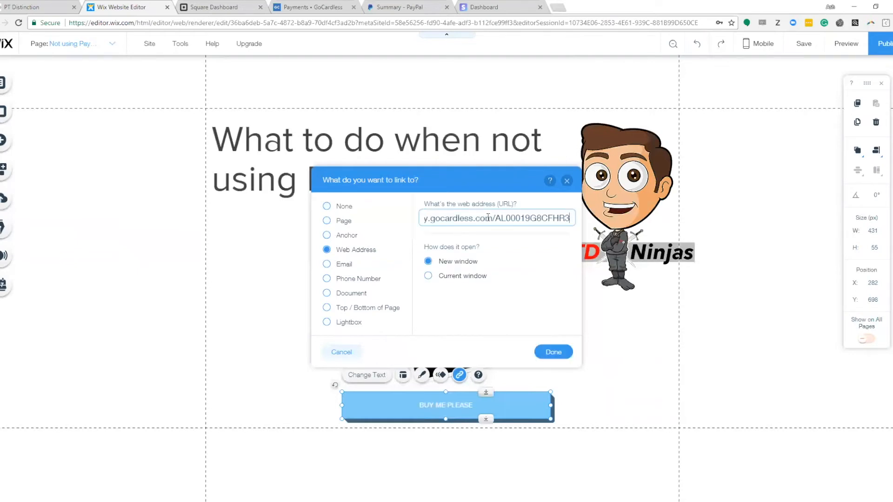
left_click(550, 353)
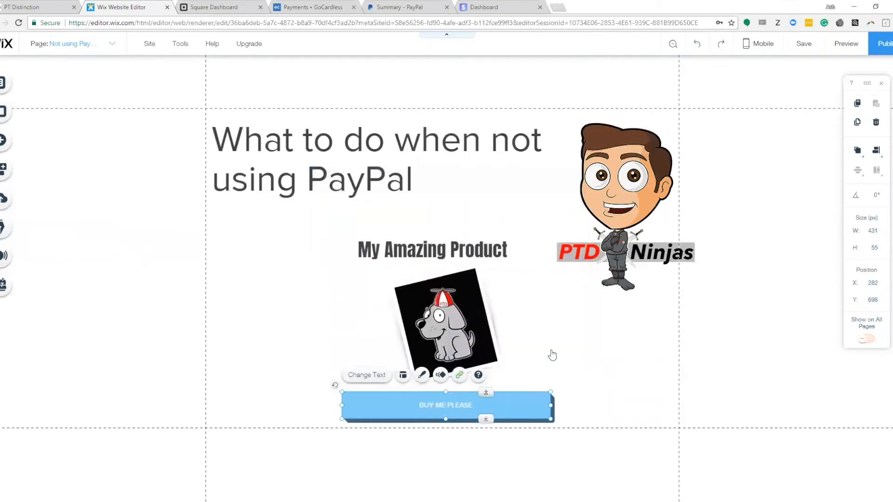
Publish the site with the updated button link and dismiss the publishing confirmation
left_click(759, 147)
left_click(888, 44)
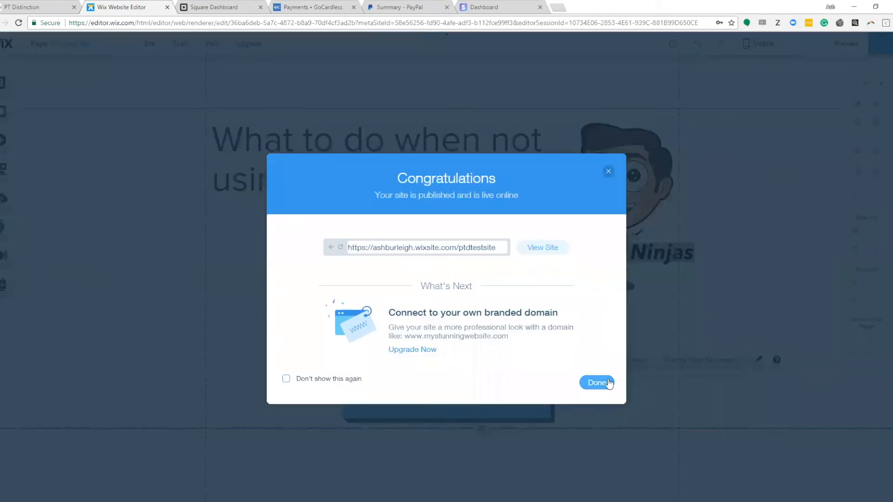
left_click(597, 383)
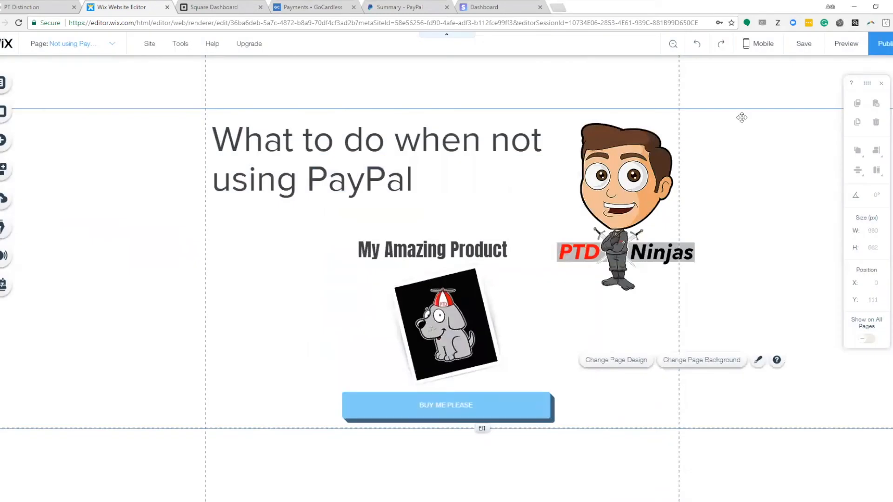
Preview the sales page, follow the BUY ME PLEASE button and look through the GoCardless Direct Debit payment form
left_click(846, 44)
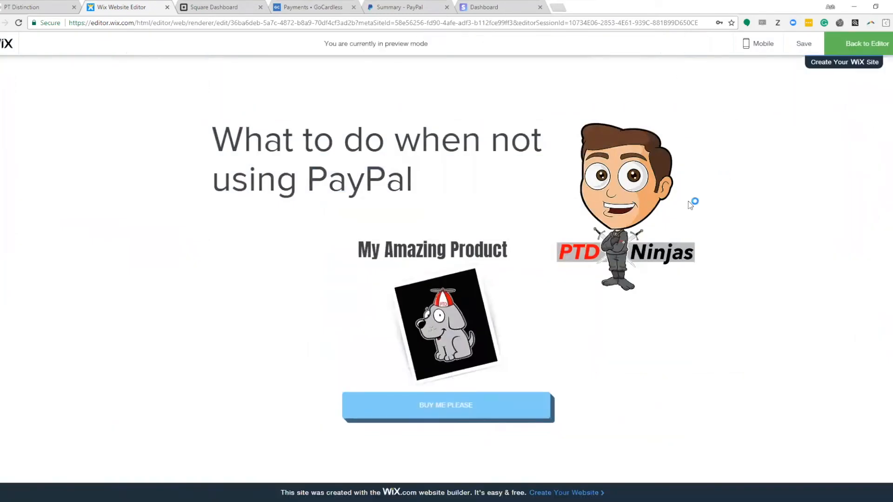
left_click(488, 395)
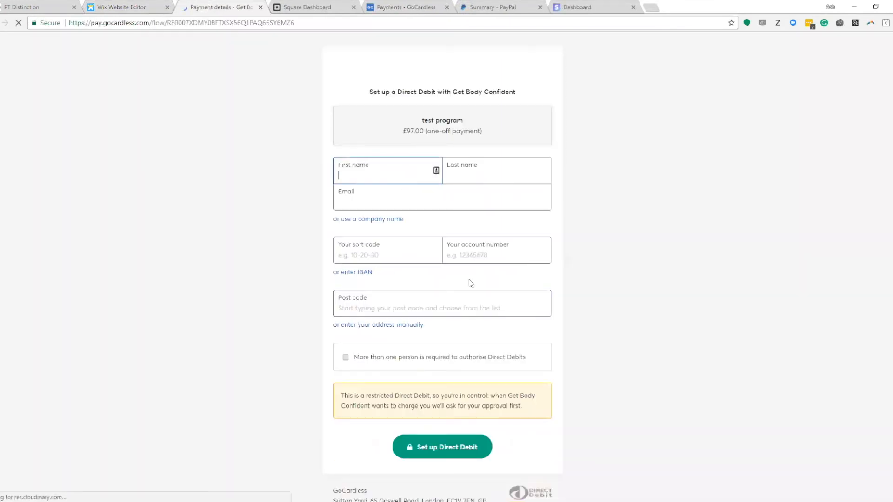
scroll(460, 377, "down", 2)
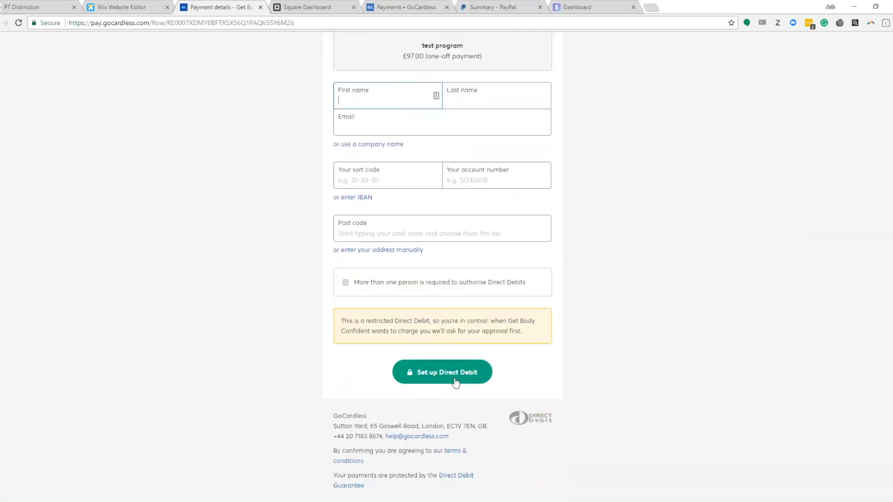
scroll(455, 383, "up", 3)
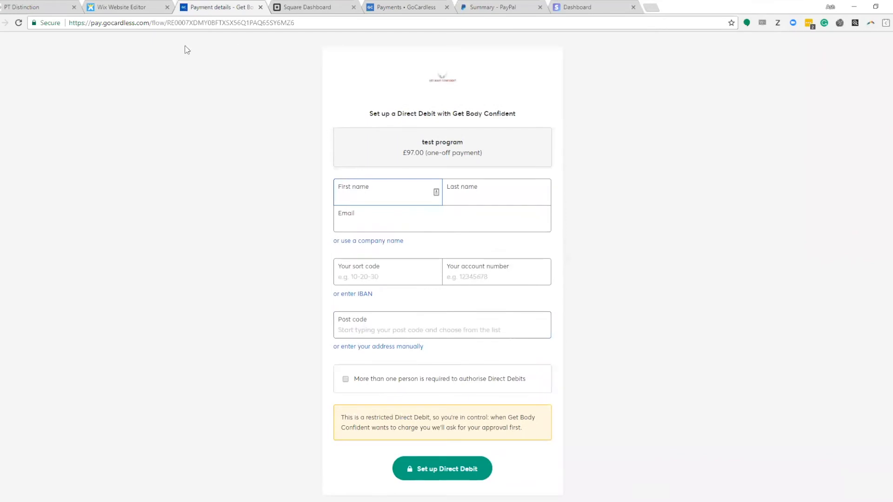
Return from the preview to the Wix editor and review the No PayPal Sign Up page with its embedded form
left_click(114, 7)
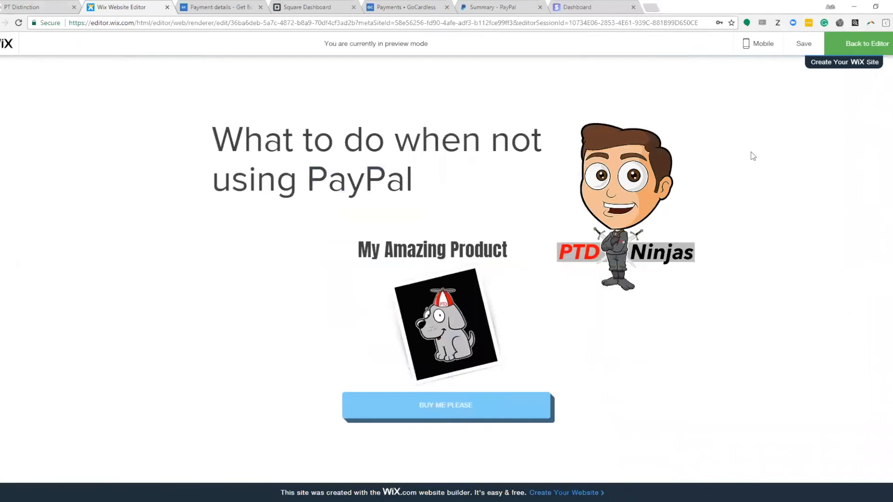
left_click(857, 43)
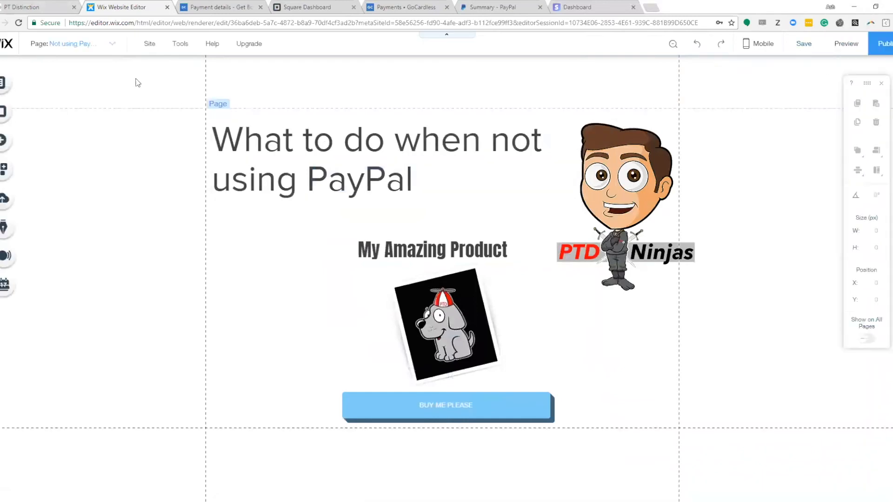
left_click(108, 48)
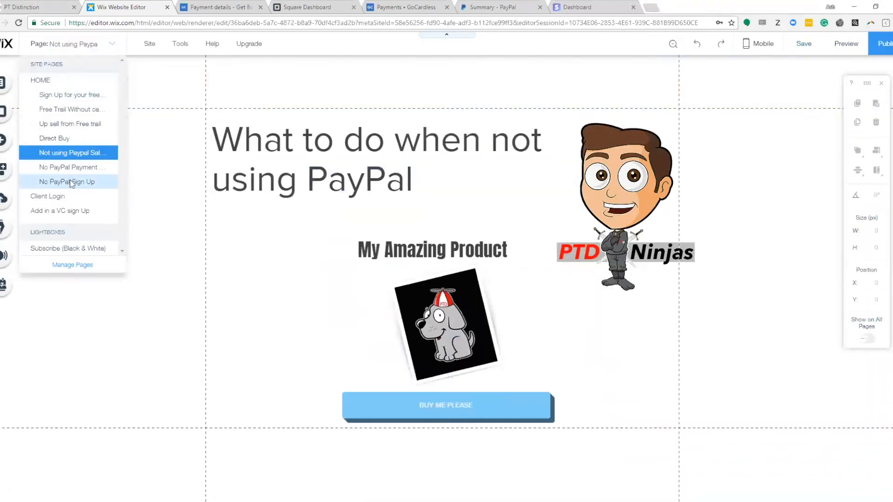
left_click(69, 180)
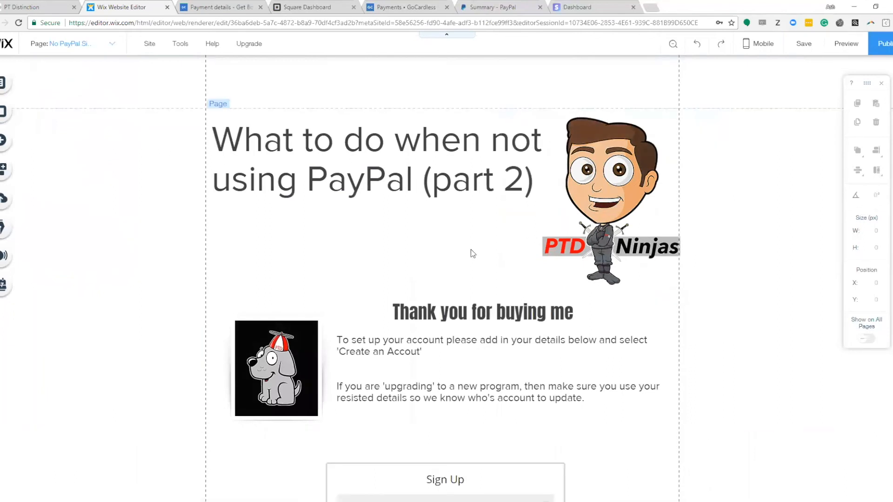
scroll(471, 251, "down", 7)
scroll(482, 263, "up", 7)
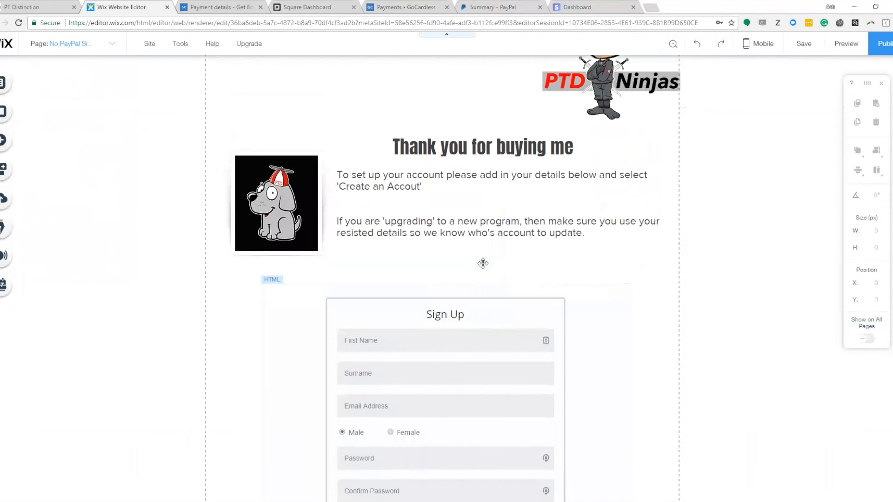